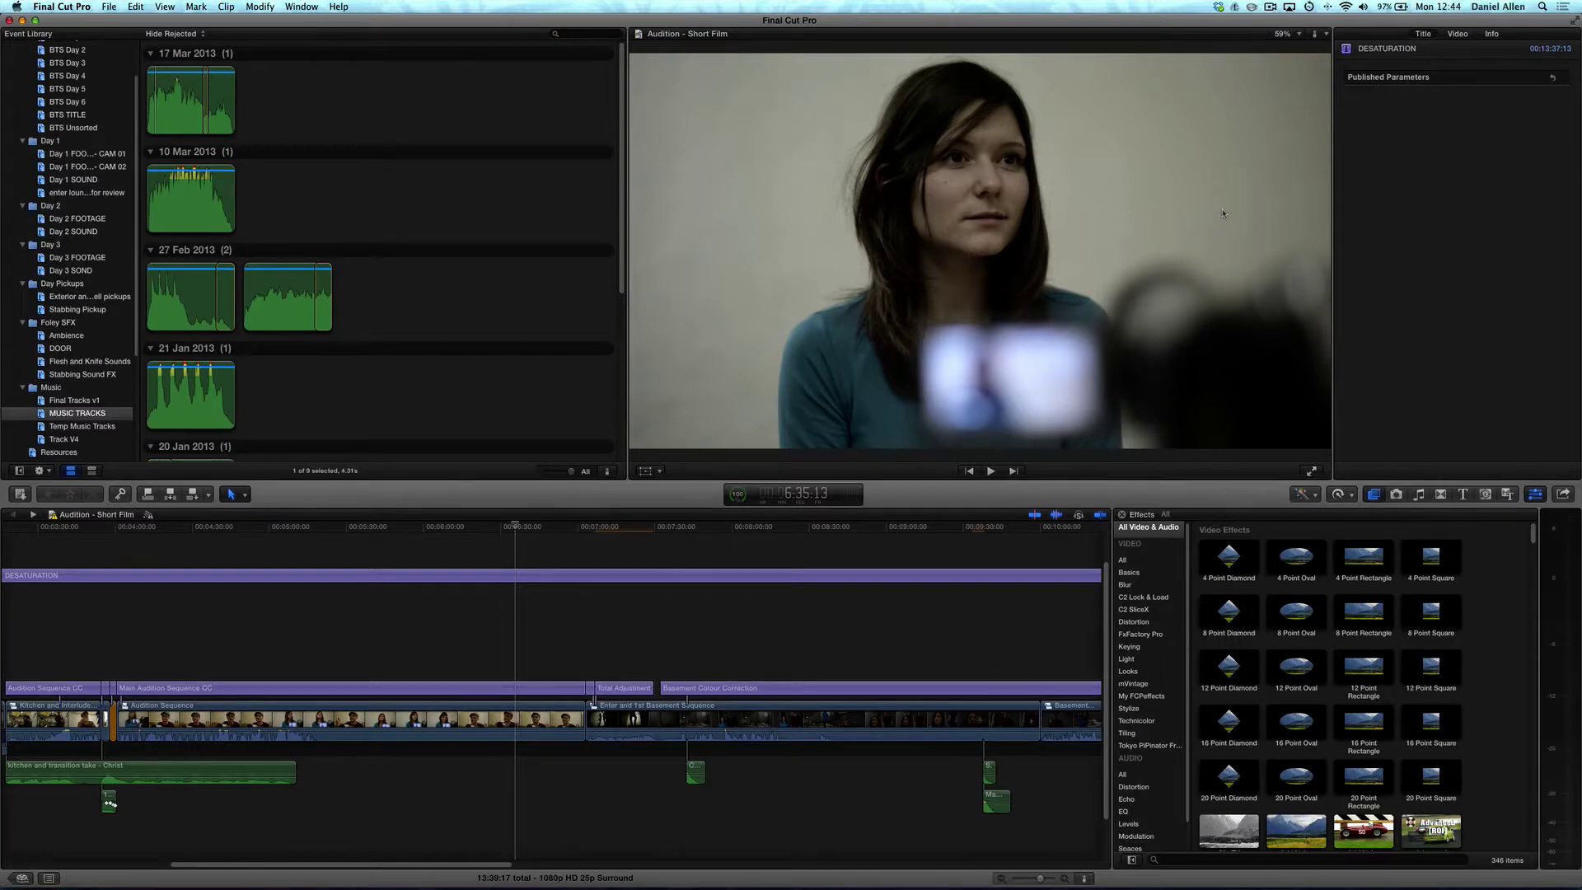
In Compressor, duplicate the HD 720p Video Sharing Services preset into the Custom group
key(super+Tab)
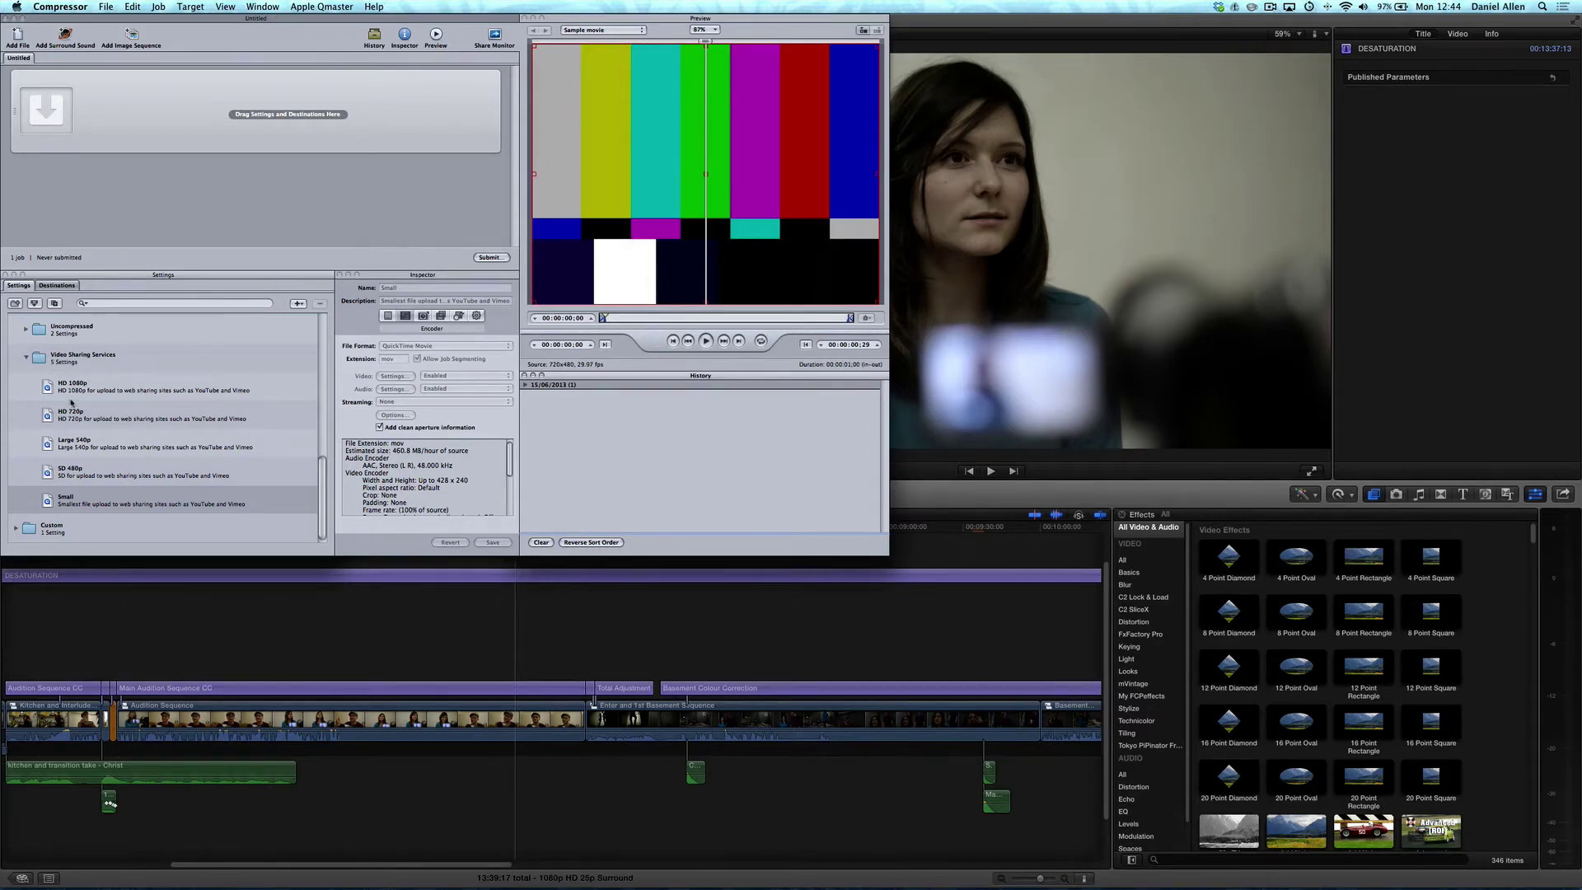
scroll(71, 402, up, 10)
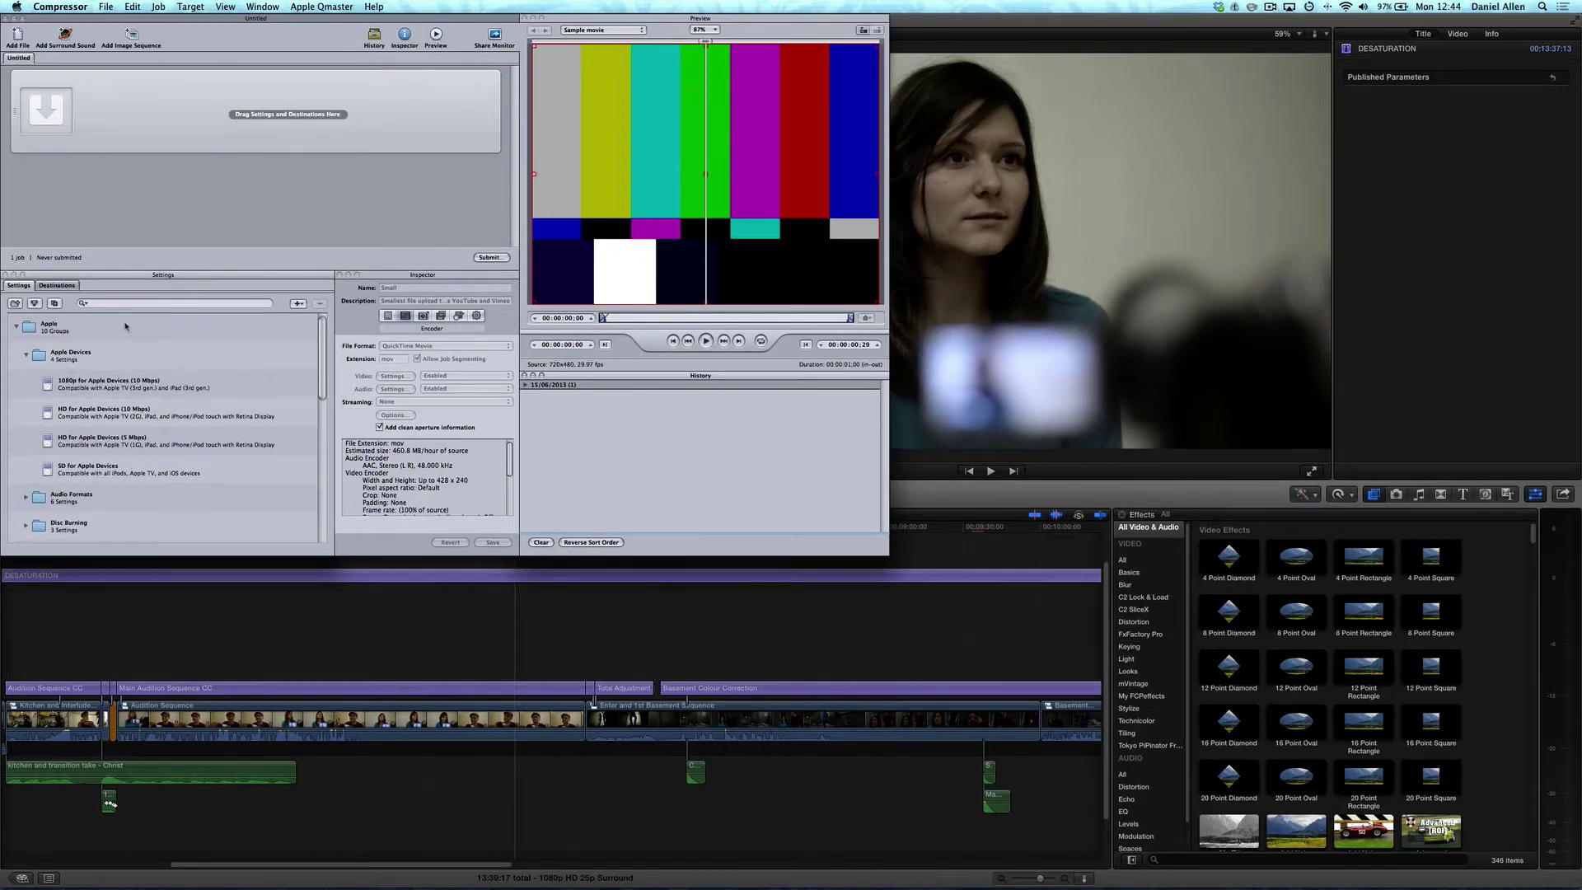
scroll(105, 417, down, 10)
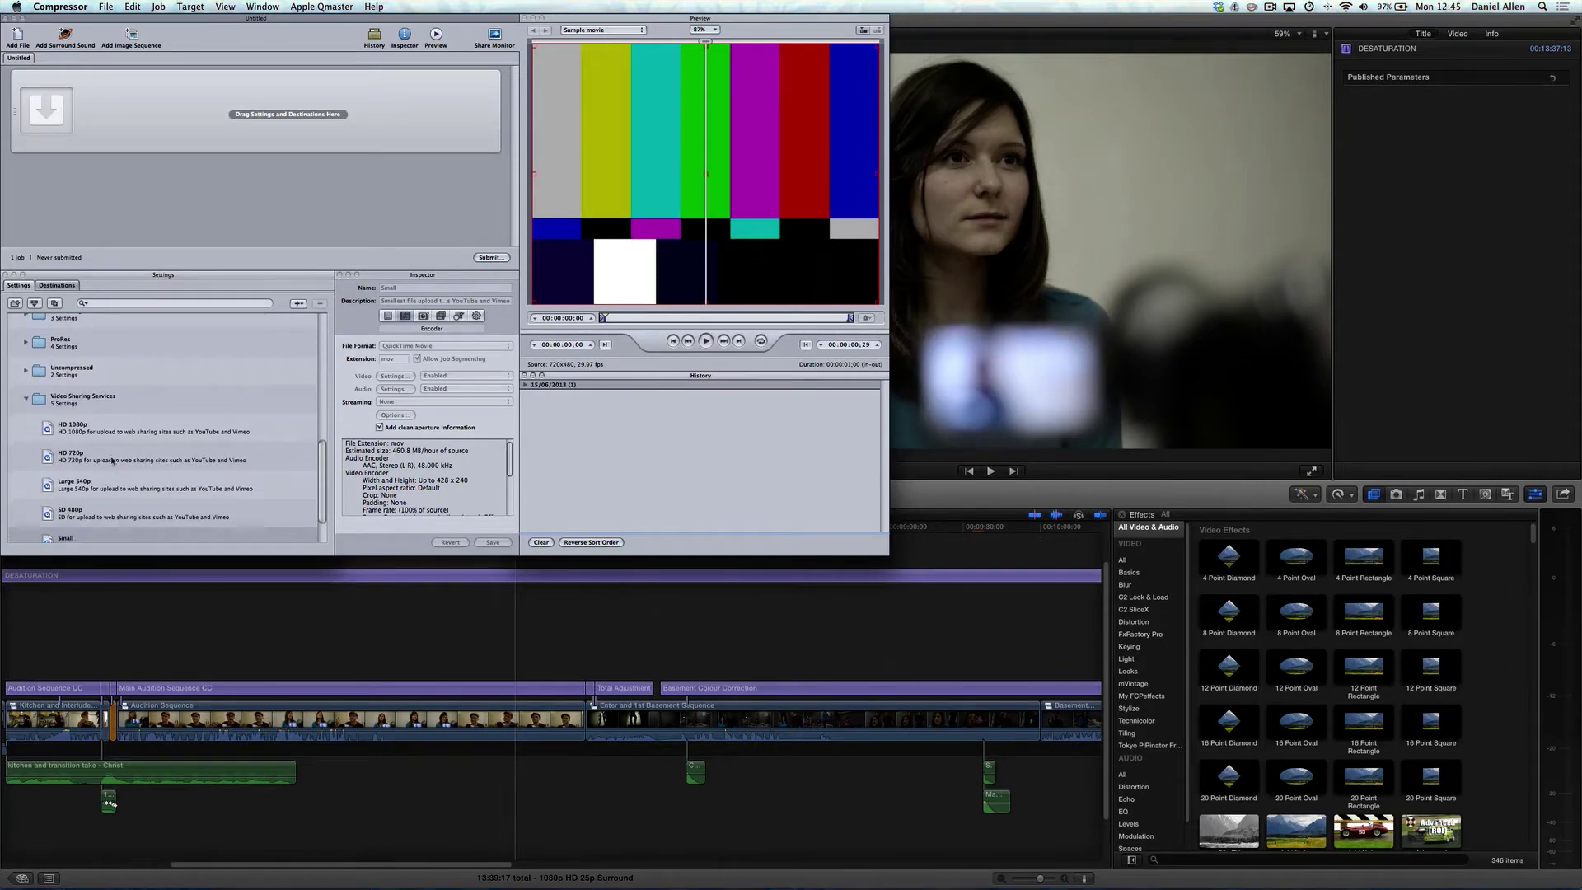
scroll(100, 469, up, 2)
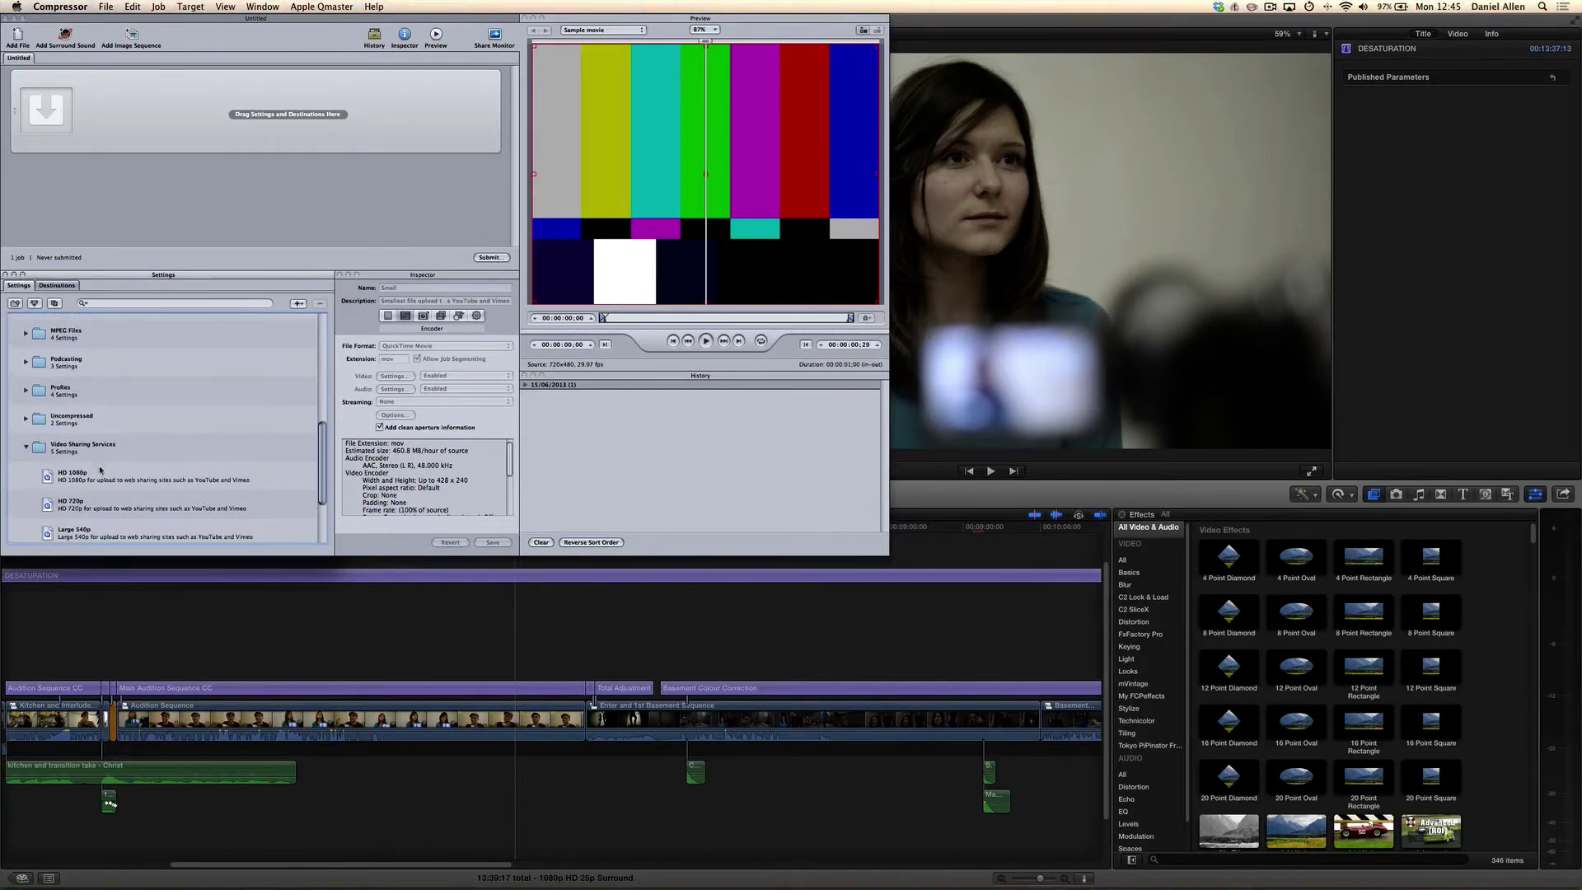
scroll(111, 474, down, 1)
click(115, 485)
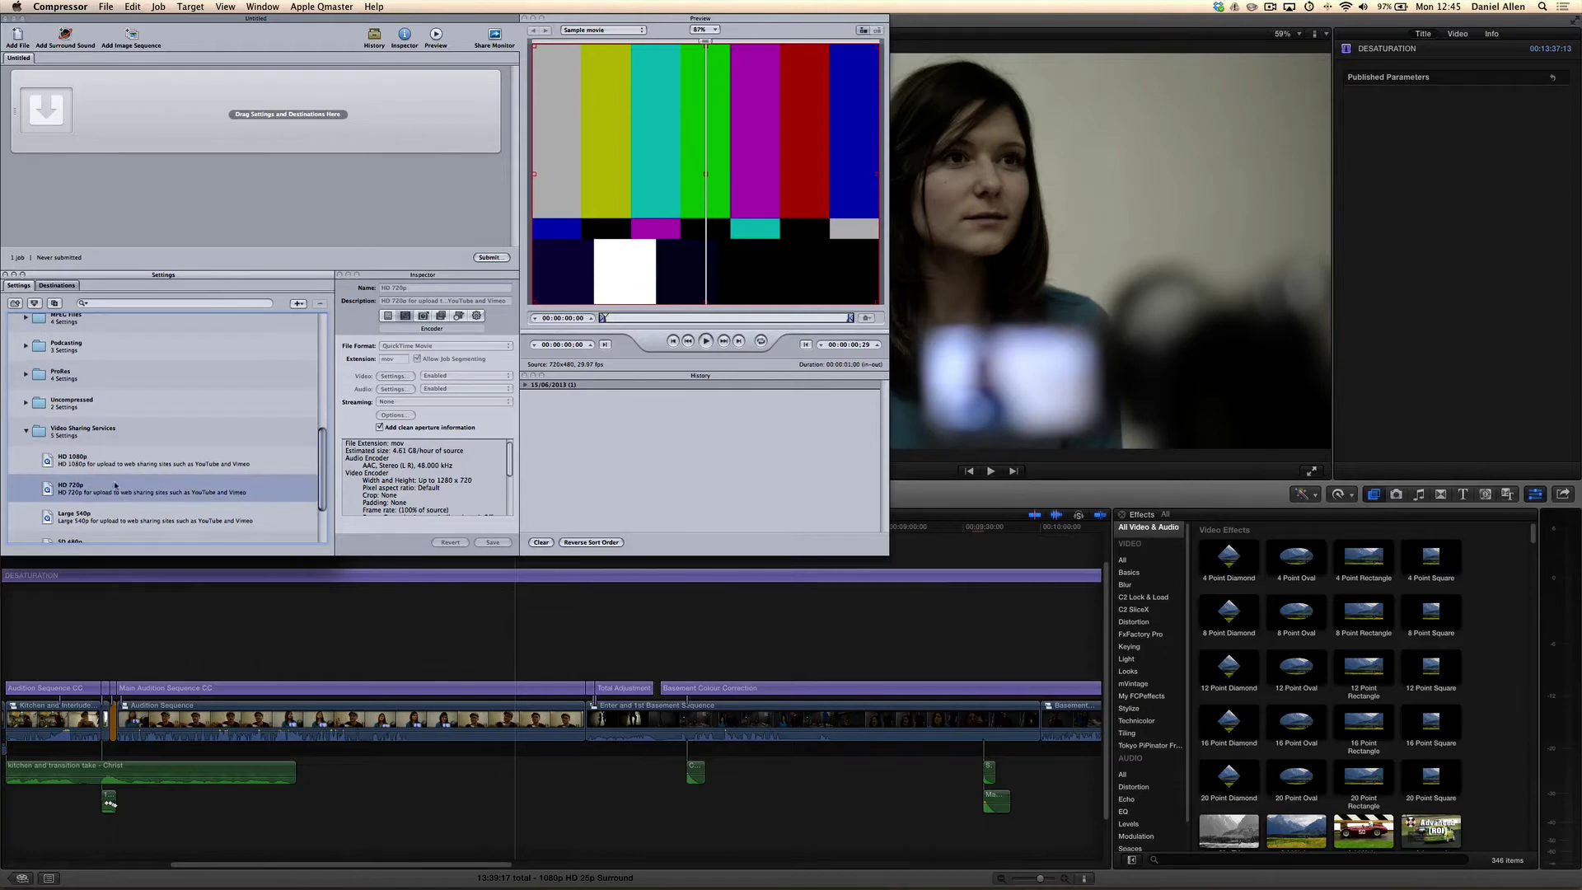
right_click(131, 493)
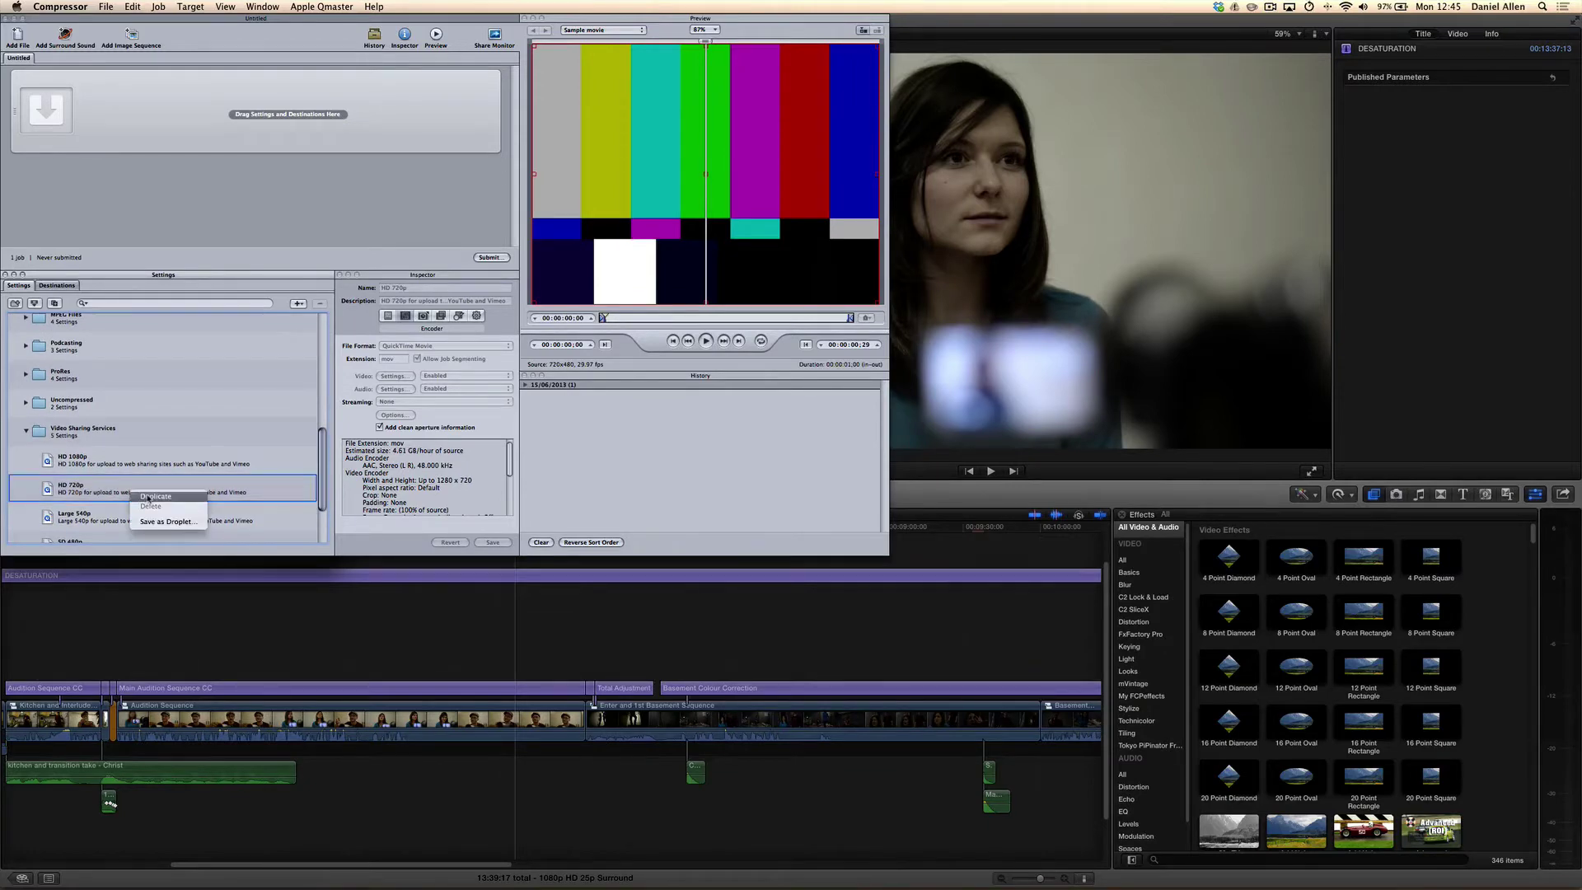
click(148, 496)
Show the HD 720p copy summary: H.264 up to 1280 x 720 with AAC stereo audio
scroll(164, 519, down, 3)
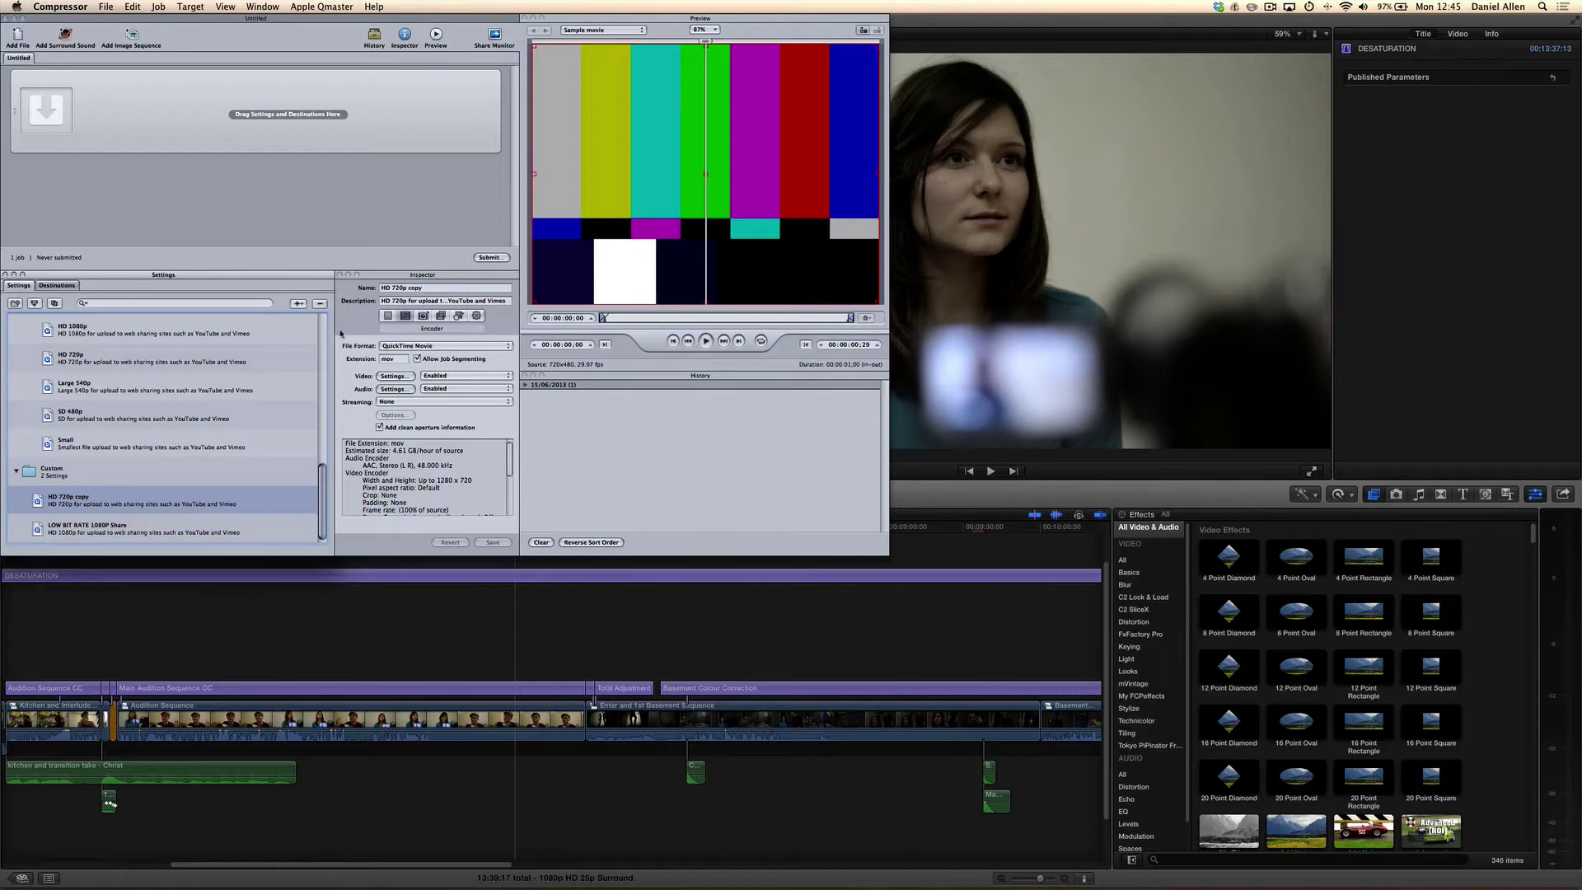
mouse_move(408, 275)
mouse_down()
mouse_move(462, 300)
mouse_move(411, 275)
mouse_up()
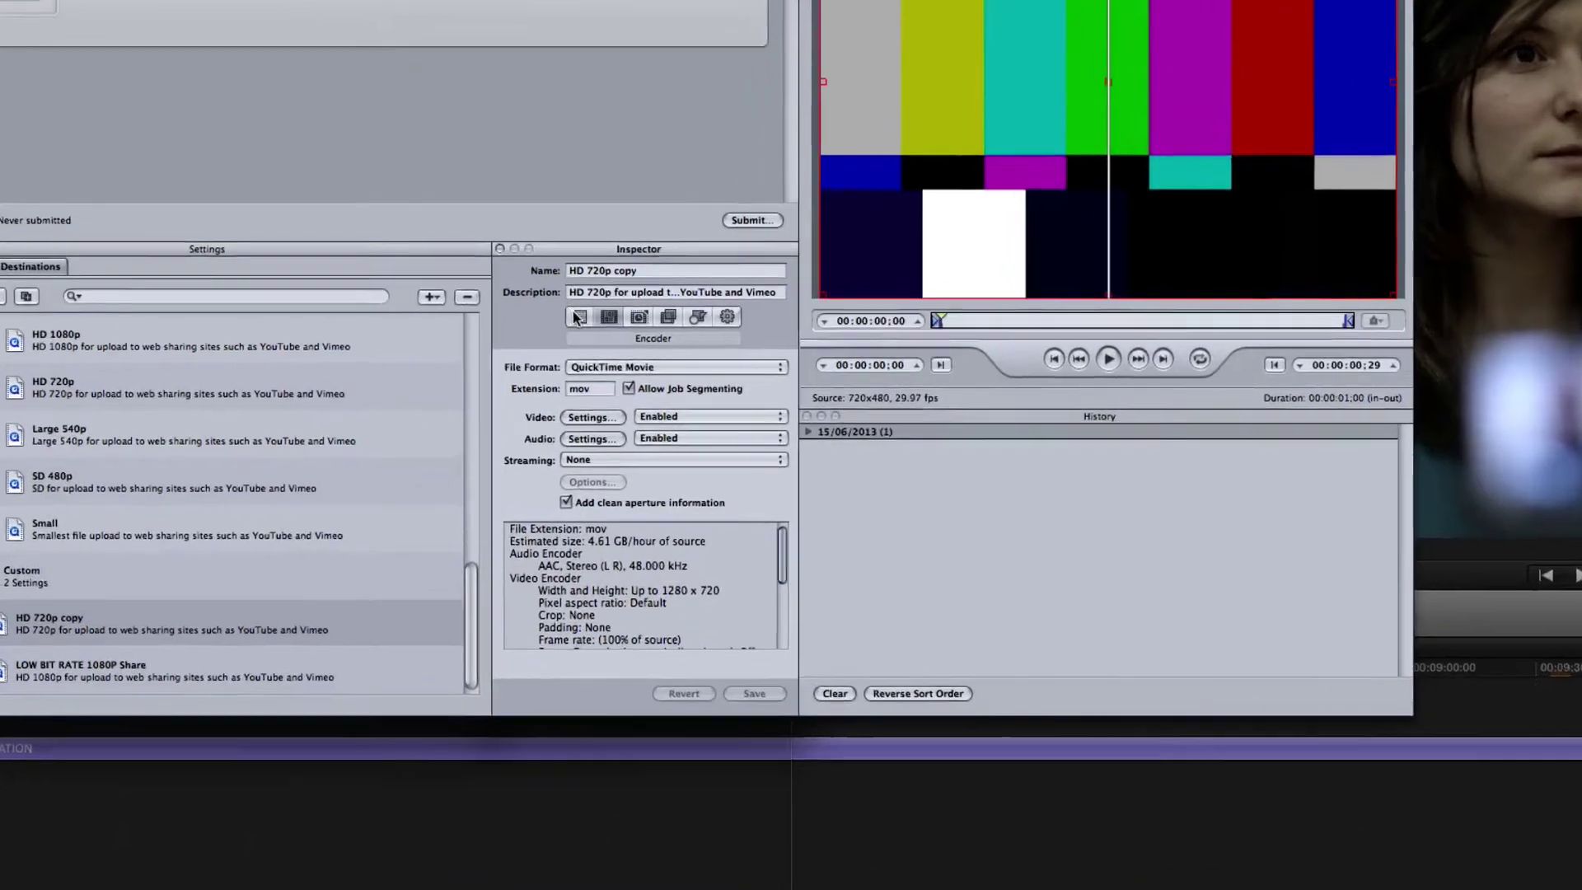
click(389, 316)
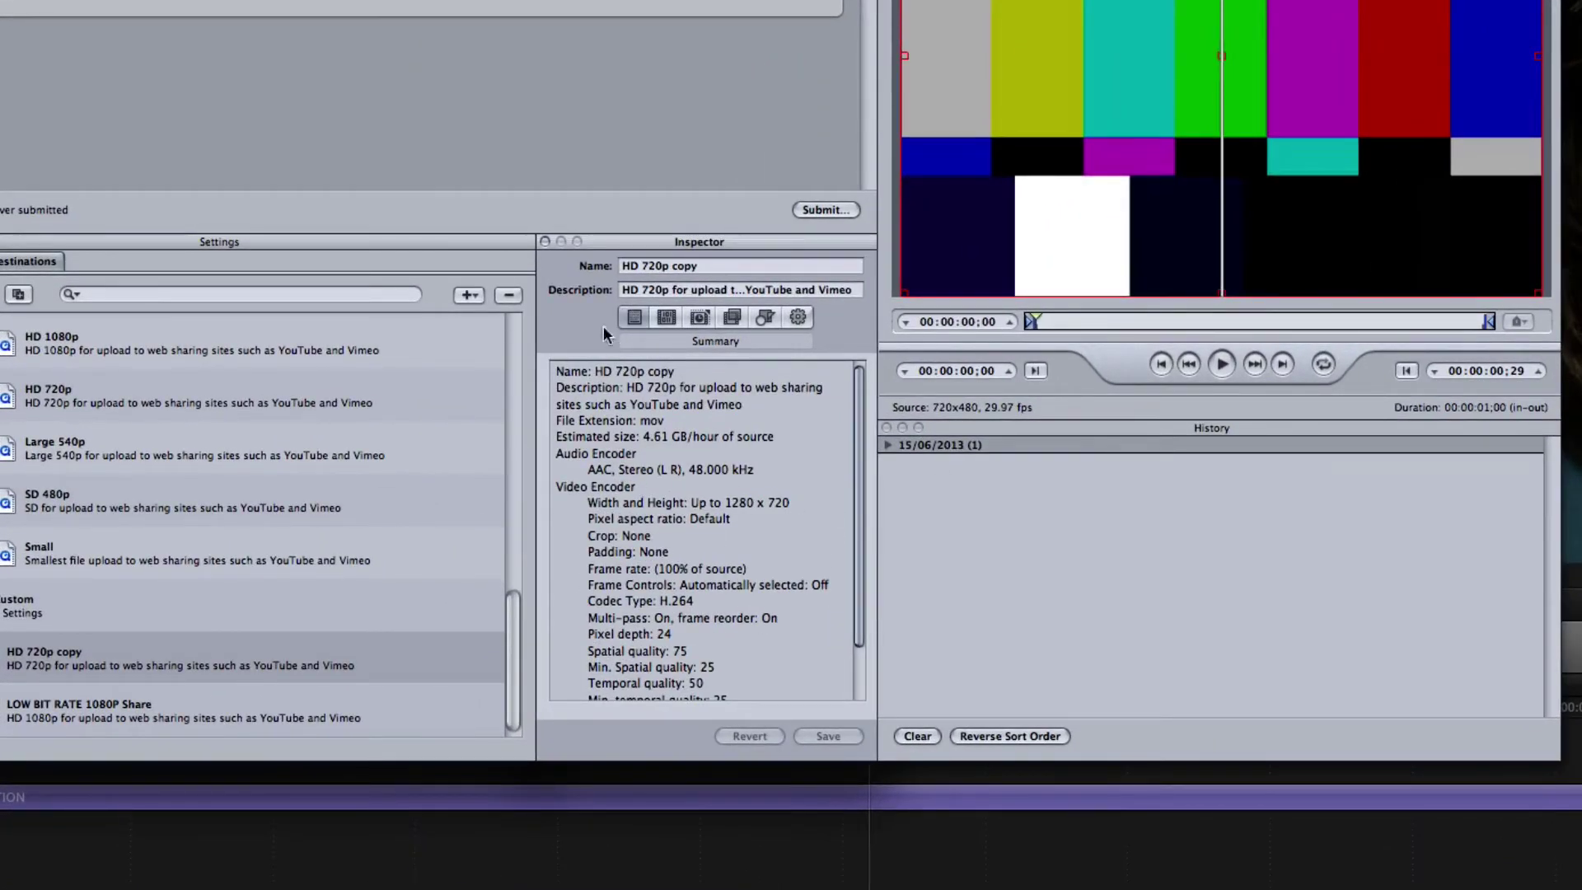
Restrict the HD 720p copy's video data rate to 3500 kbits/sec
click(667, 319)
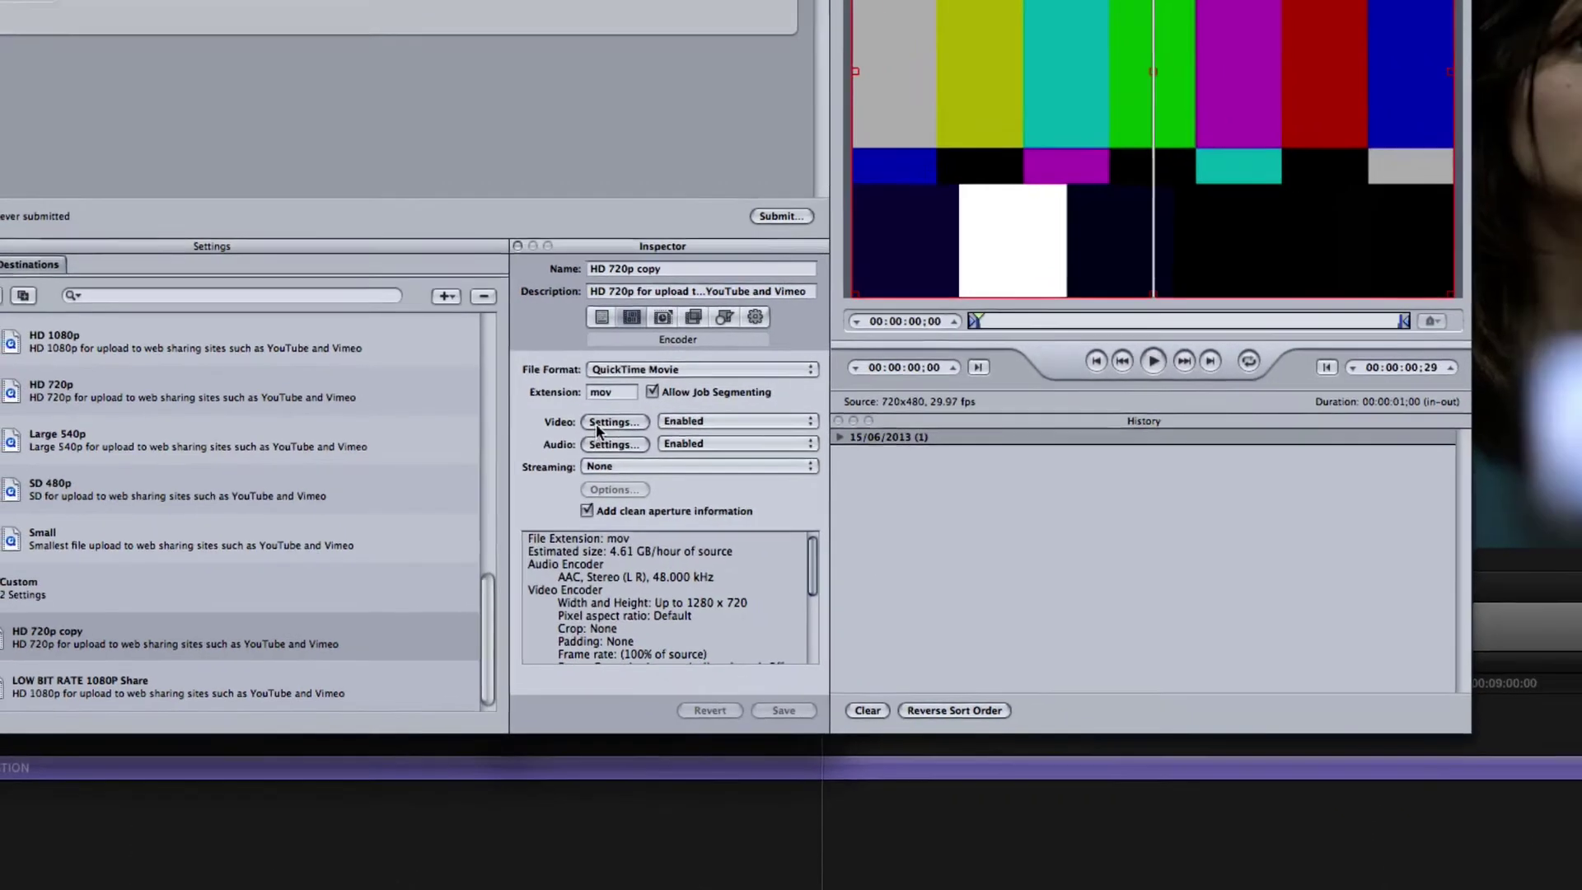
click(610, 422)
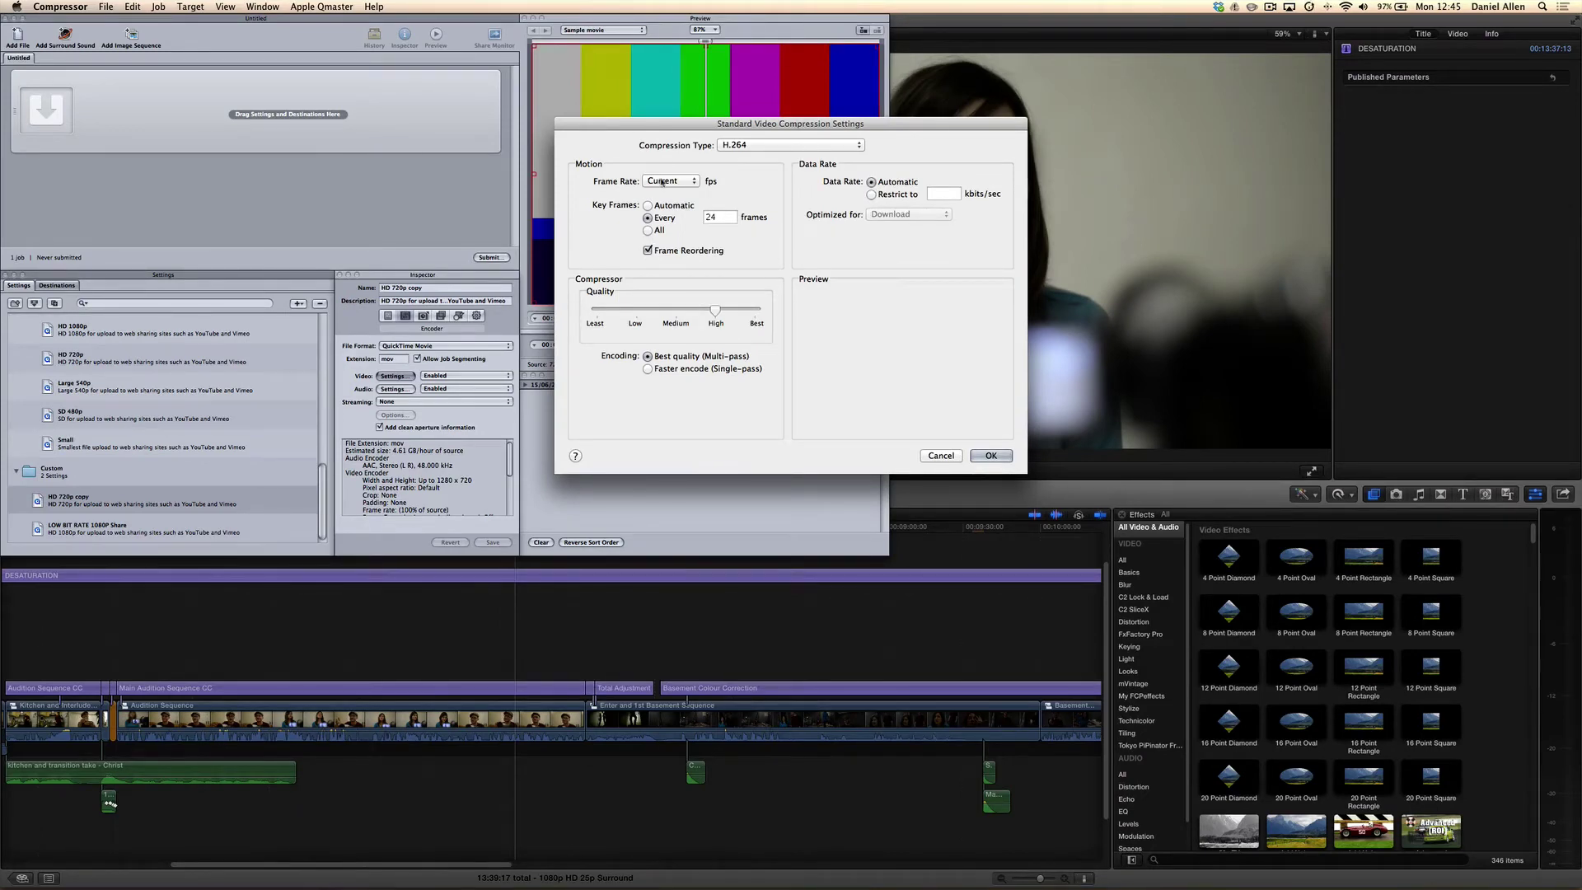
drag(684, 123, 904, 225)
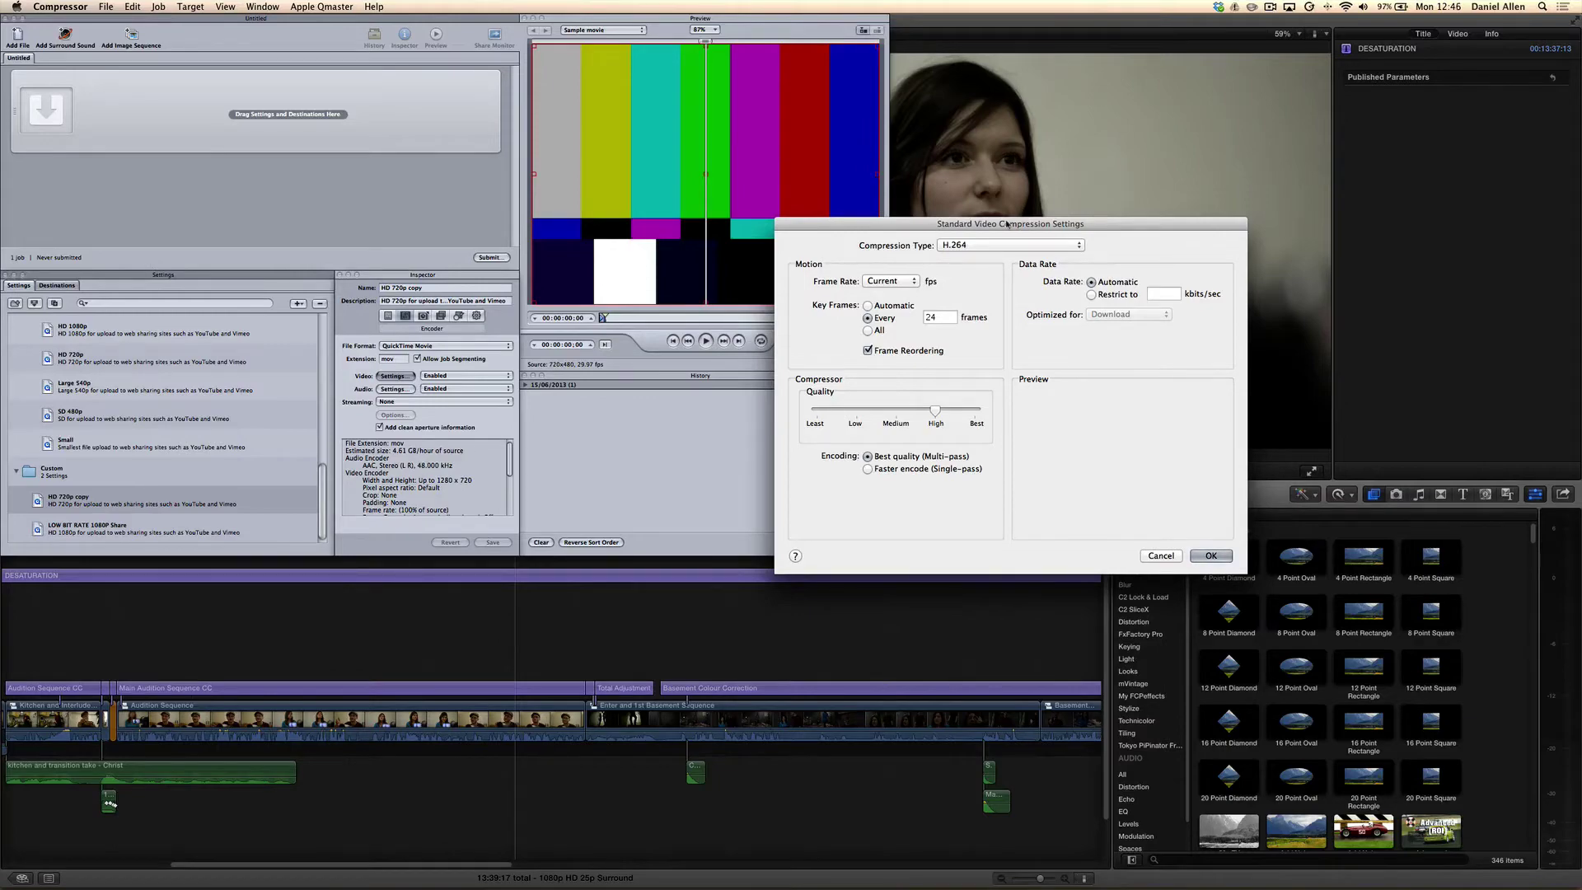
drag(1040, 225, 755, 183)
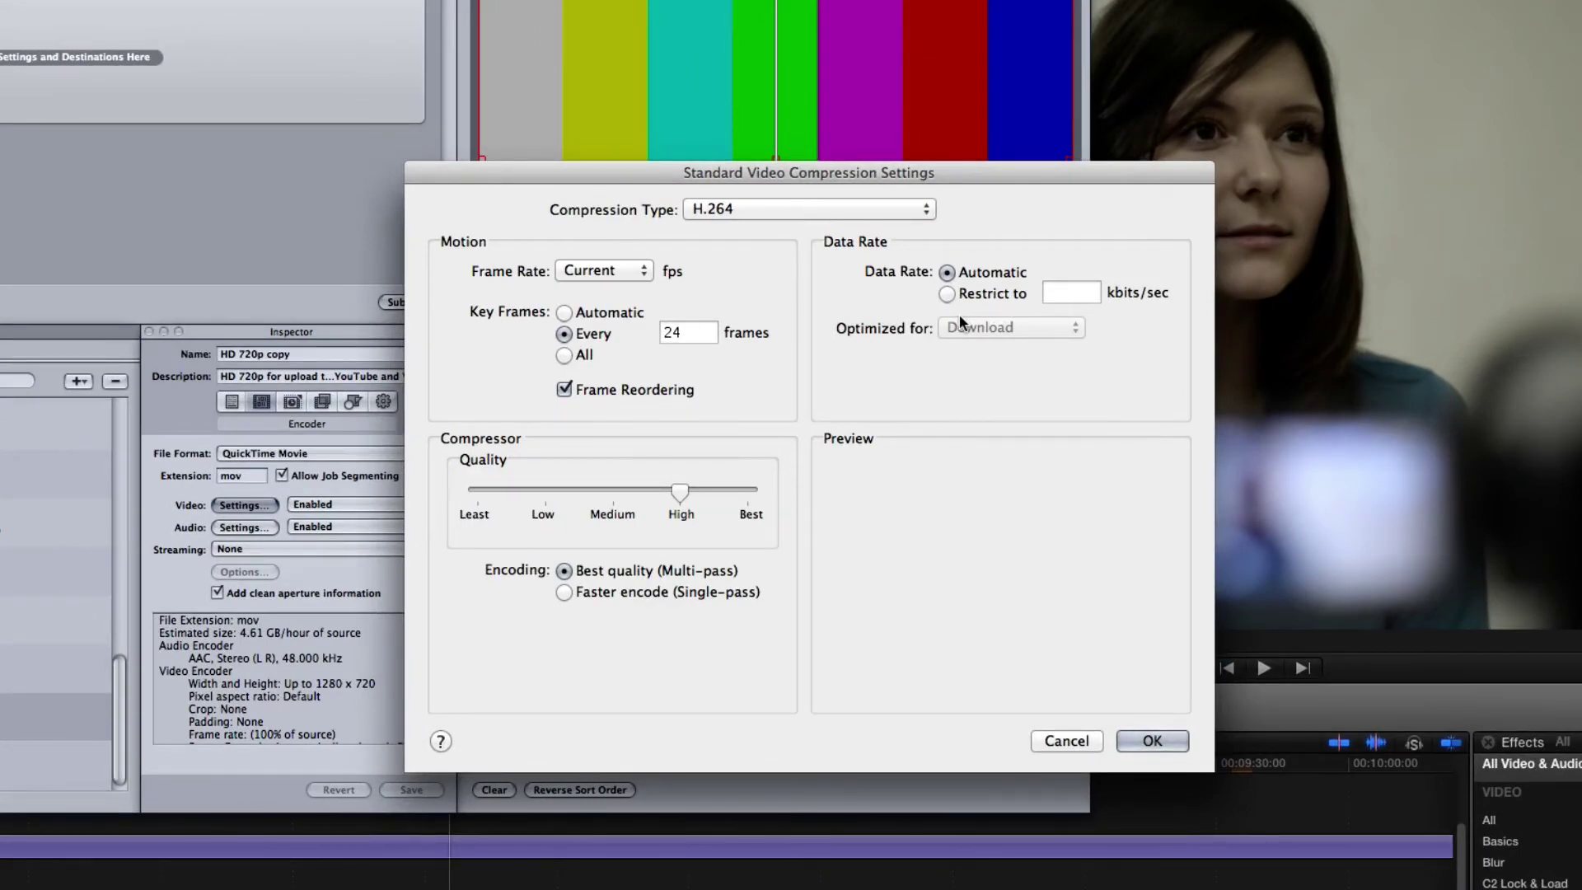
click(971, 295)
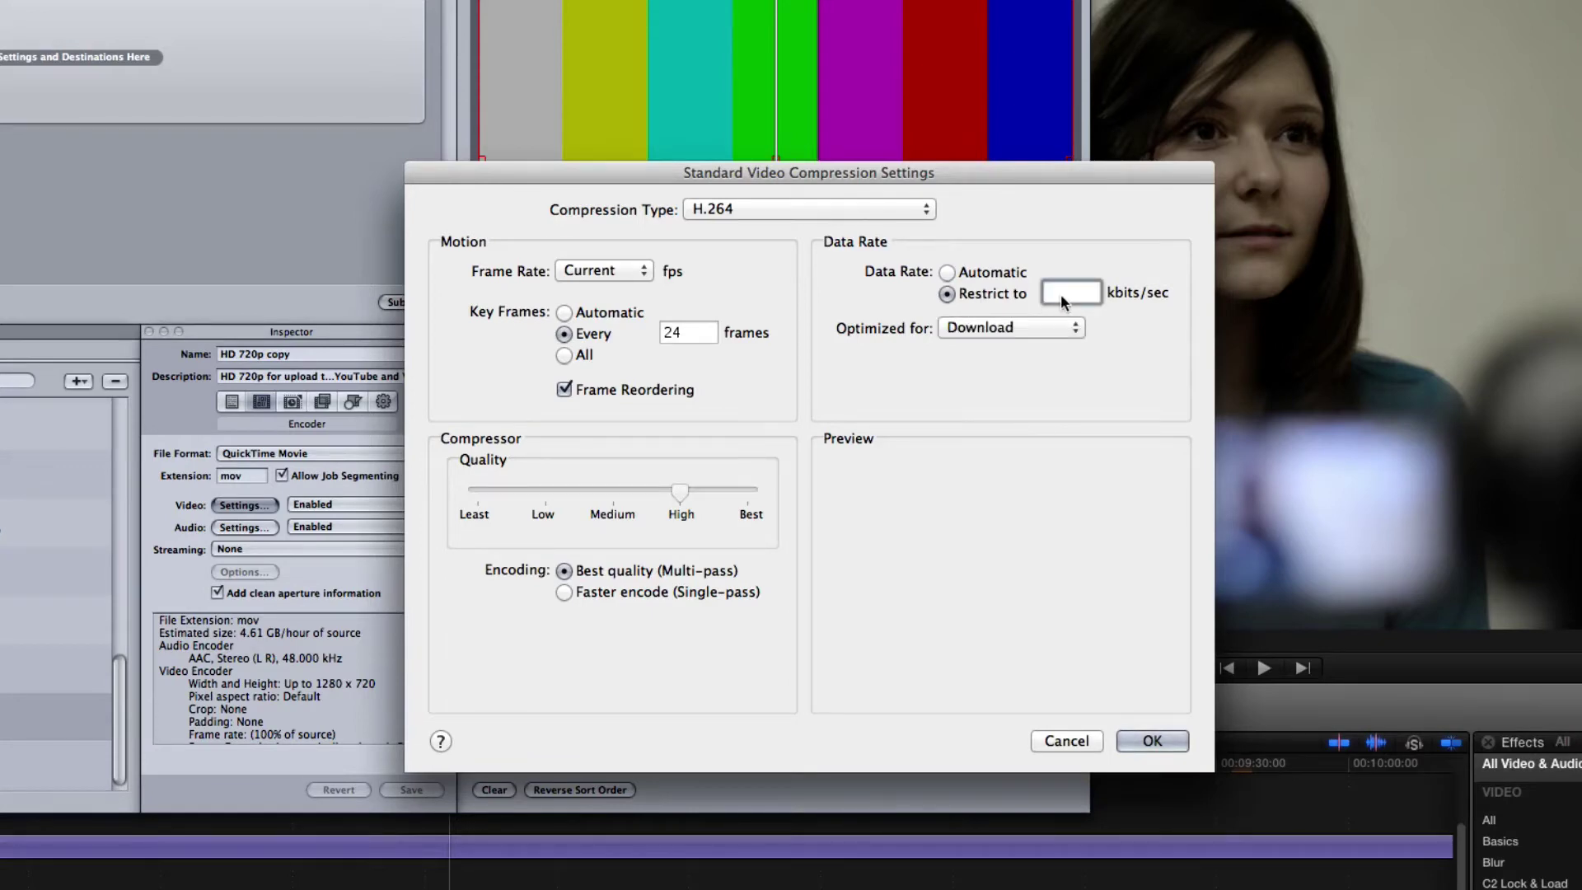
text(3500)
click(1157, 744)
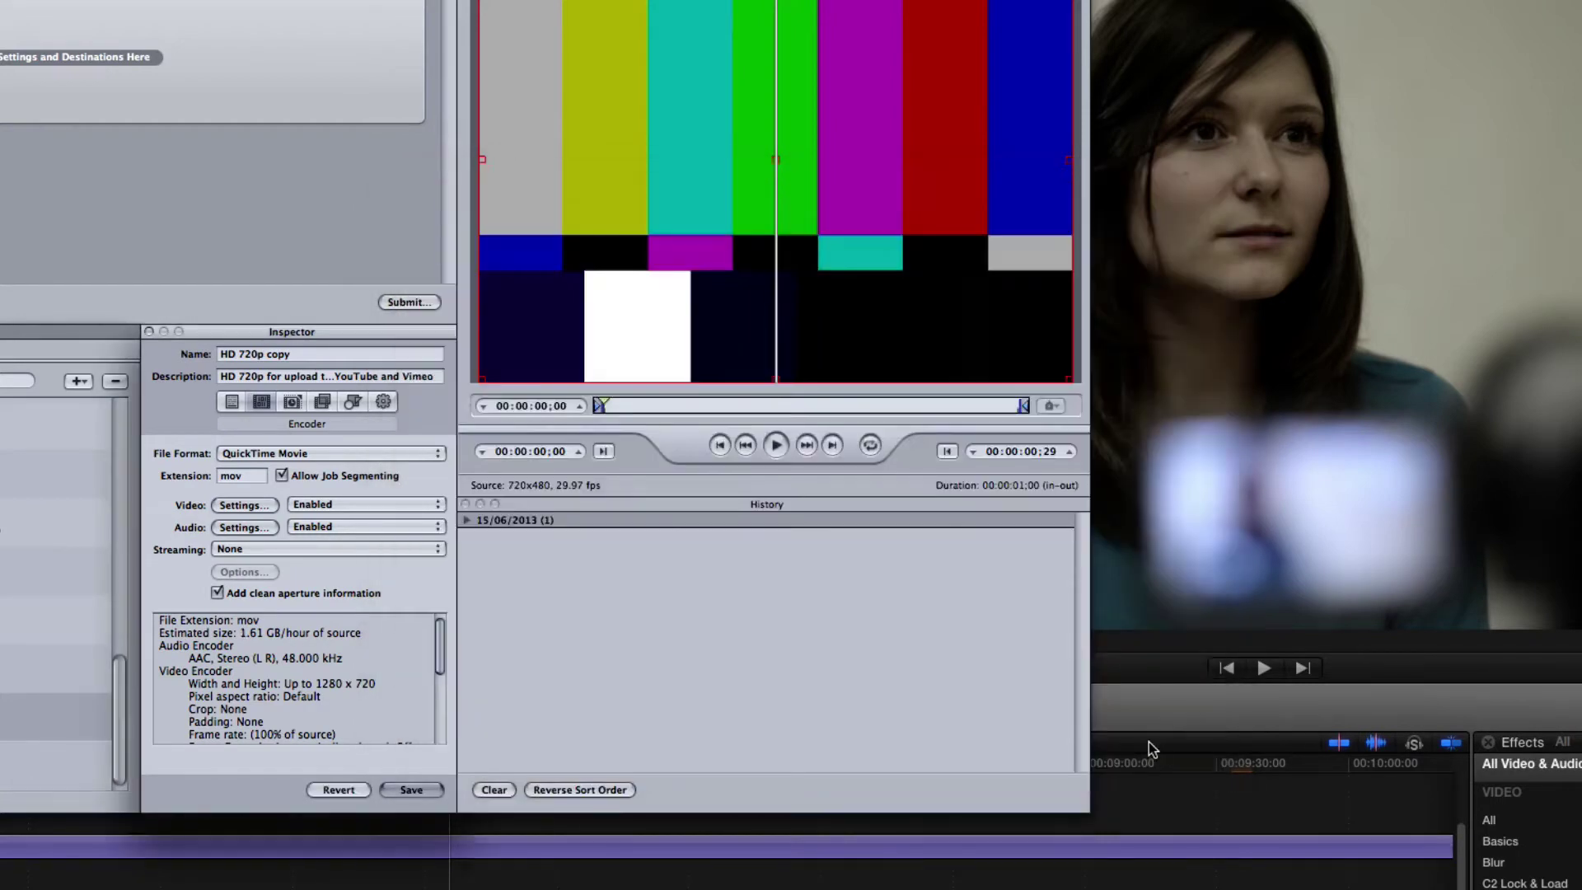
Note the 1.61 GB estimated size and set the audio target bit rate to 256 kbps
double_click(243, 634)
click(497, 710)
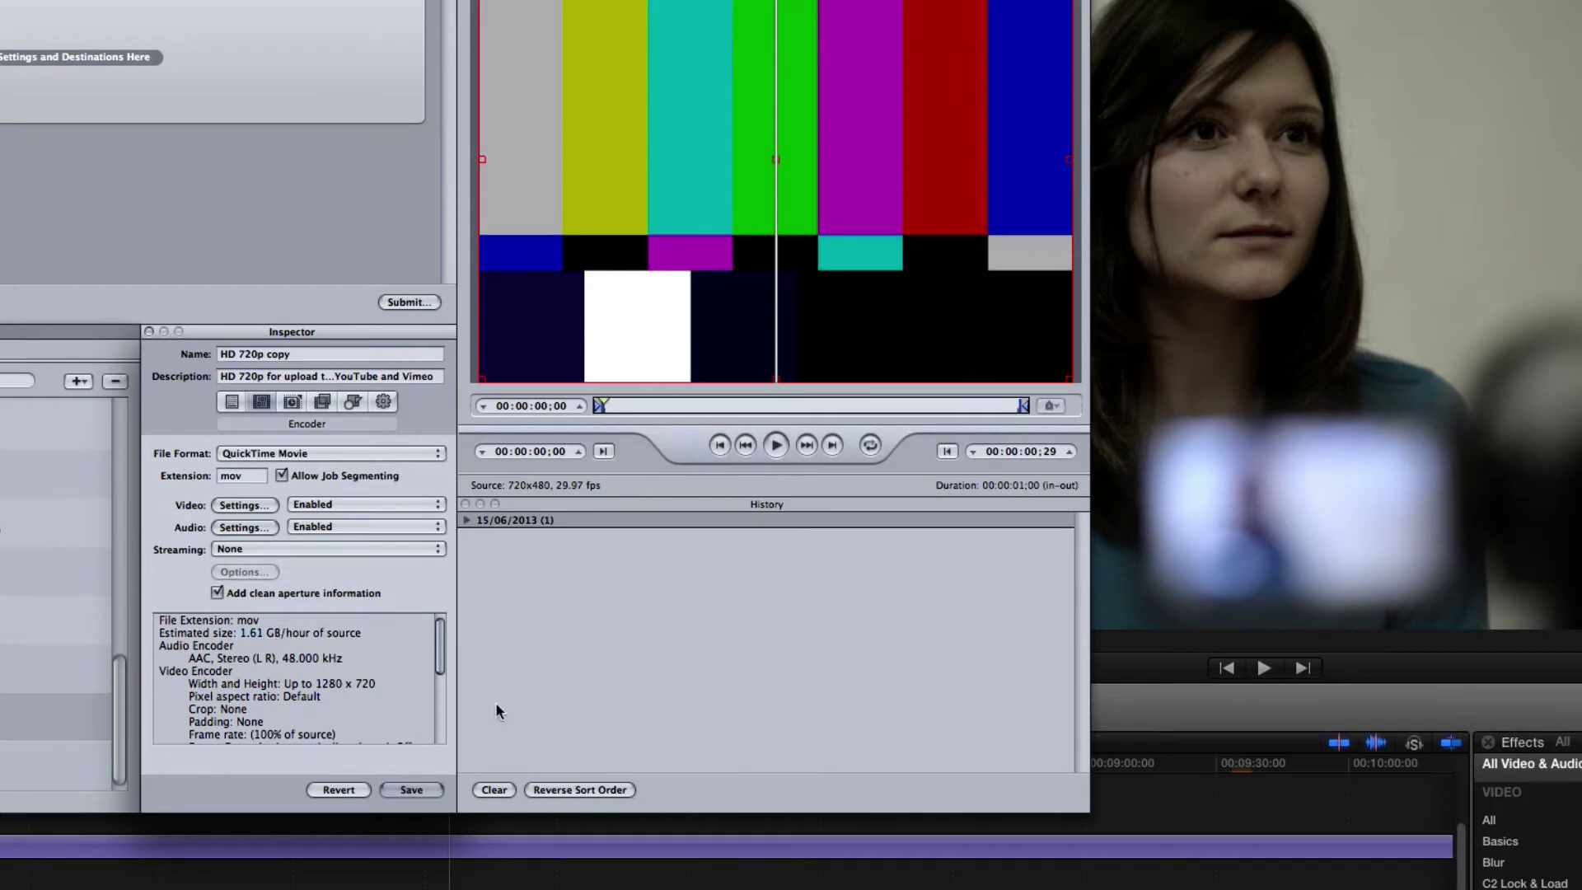
click(245, 528)
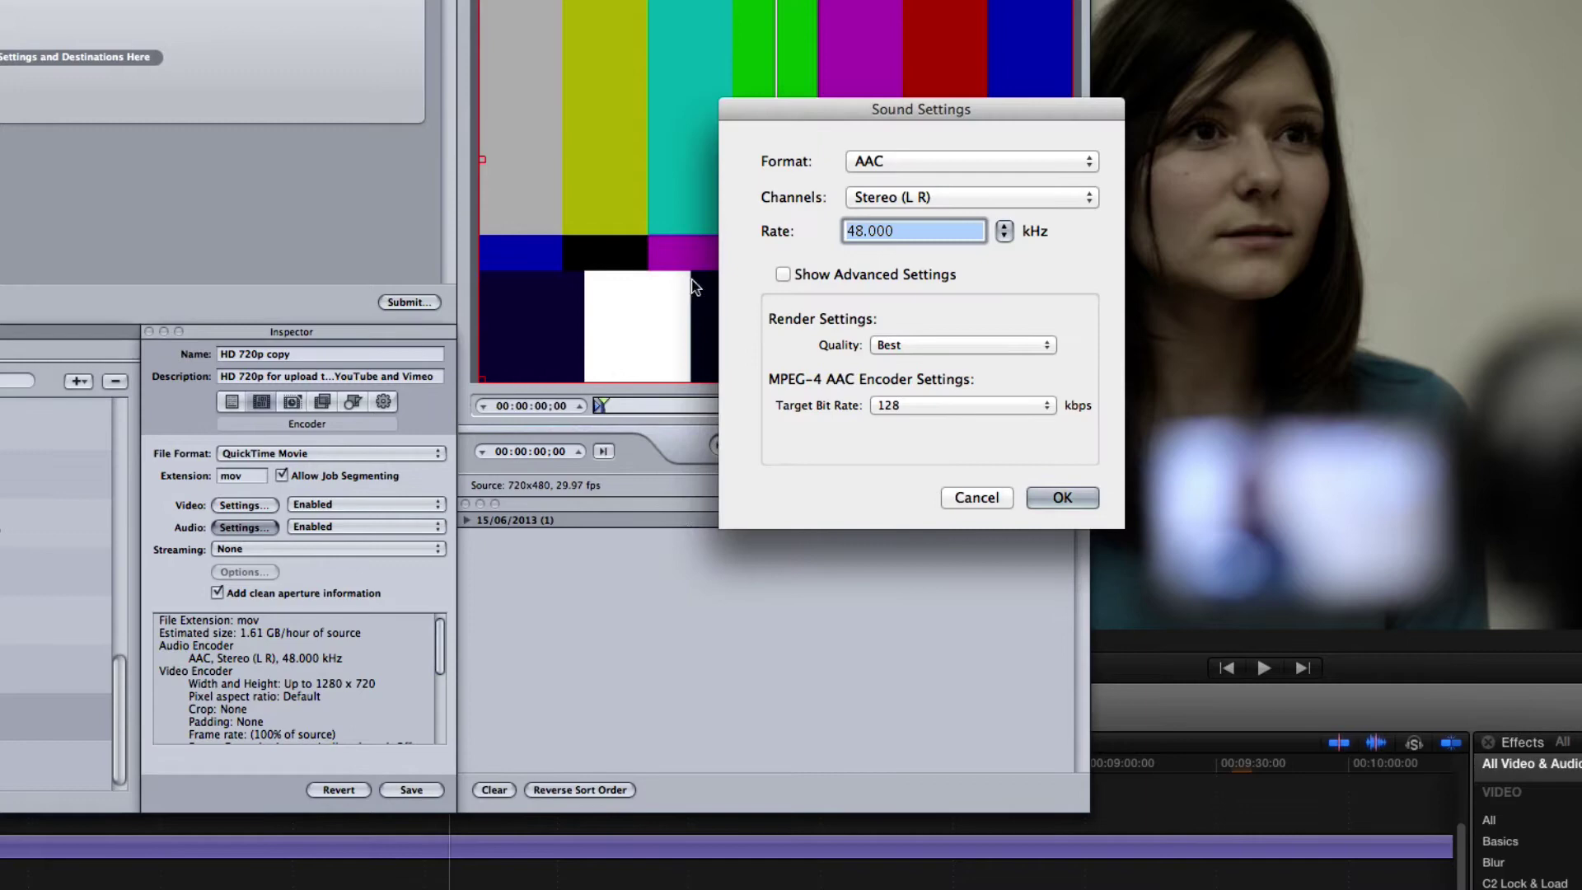
click(922, 404)
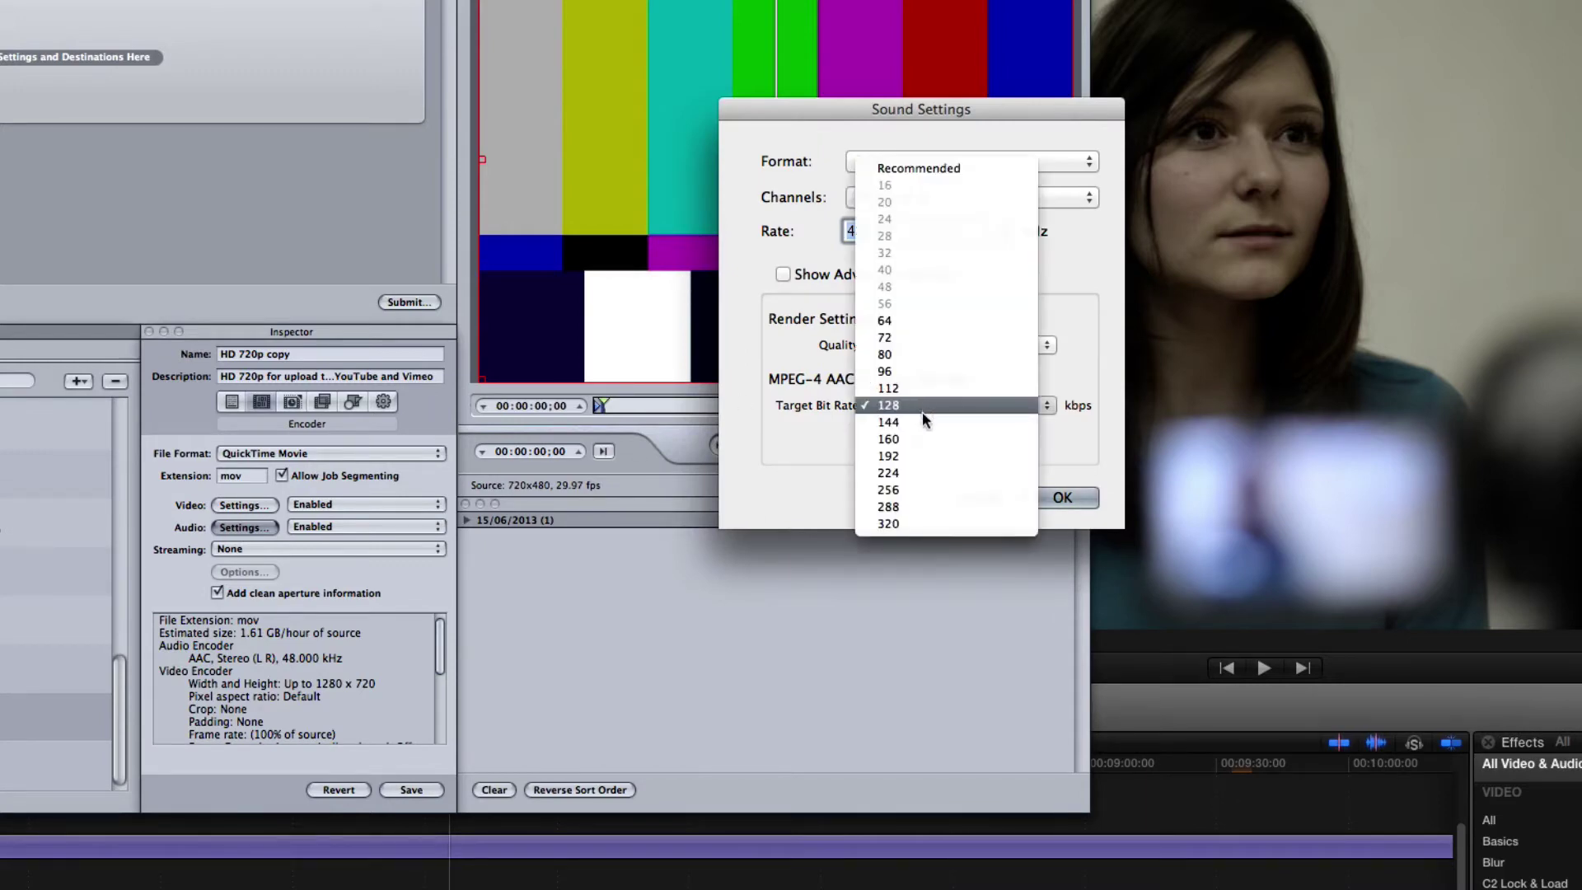
click(907, 488)
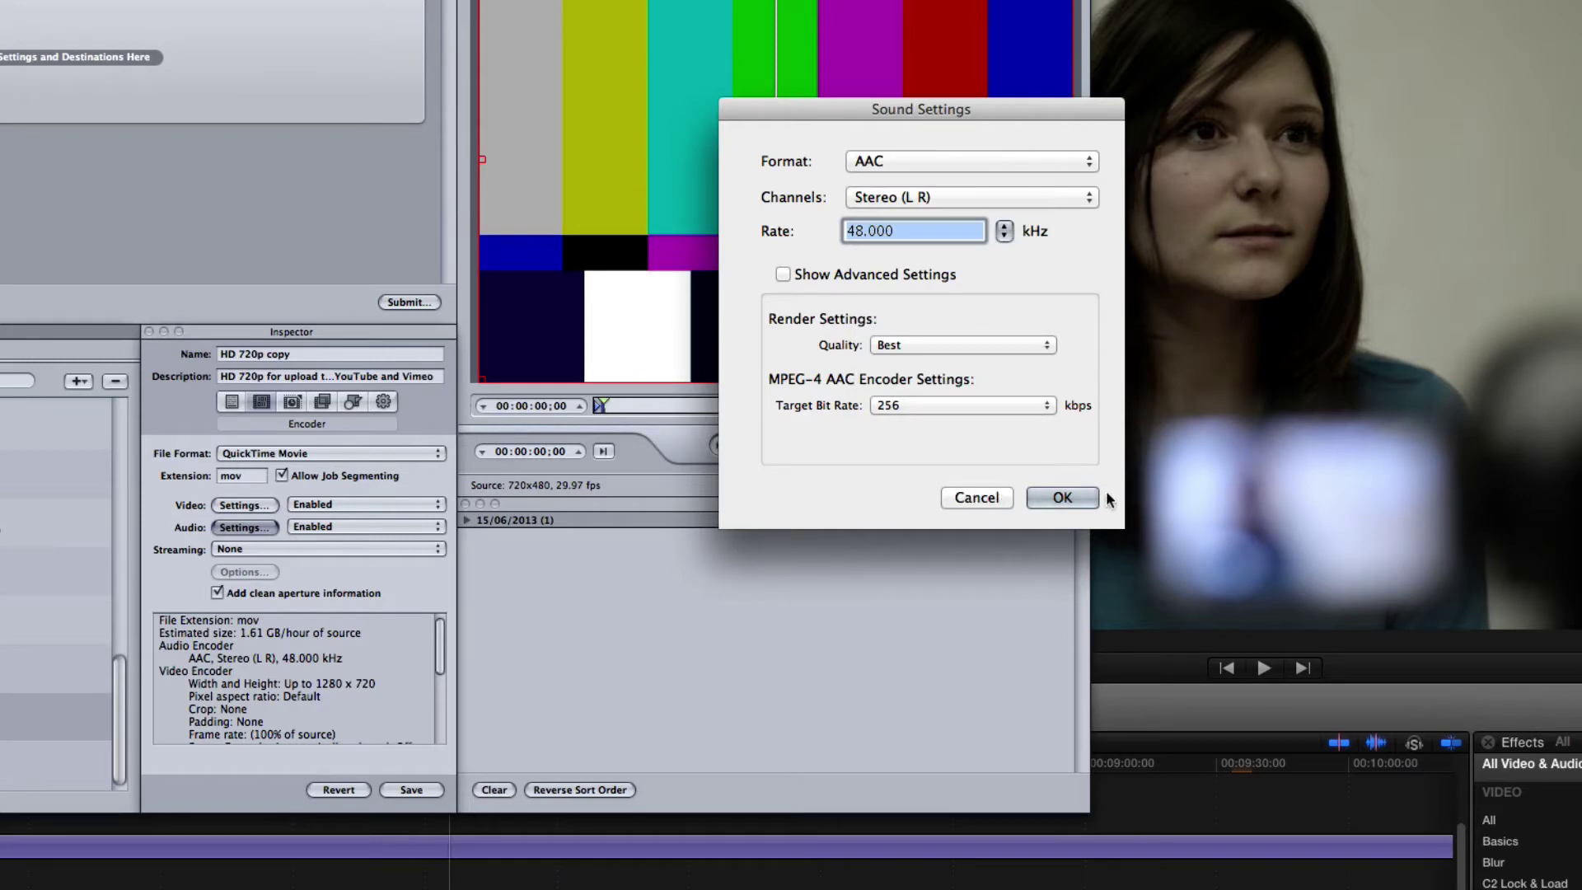
click(1081, 502)
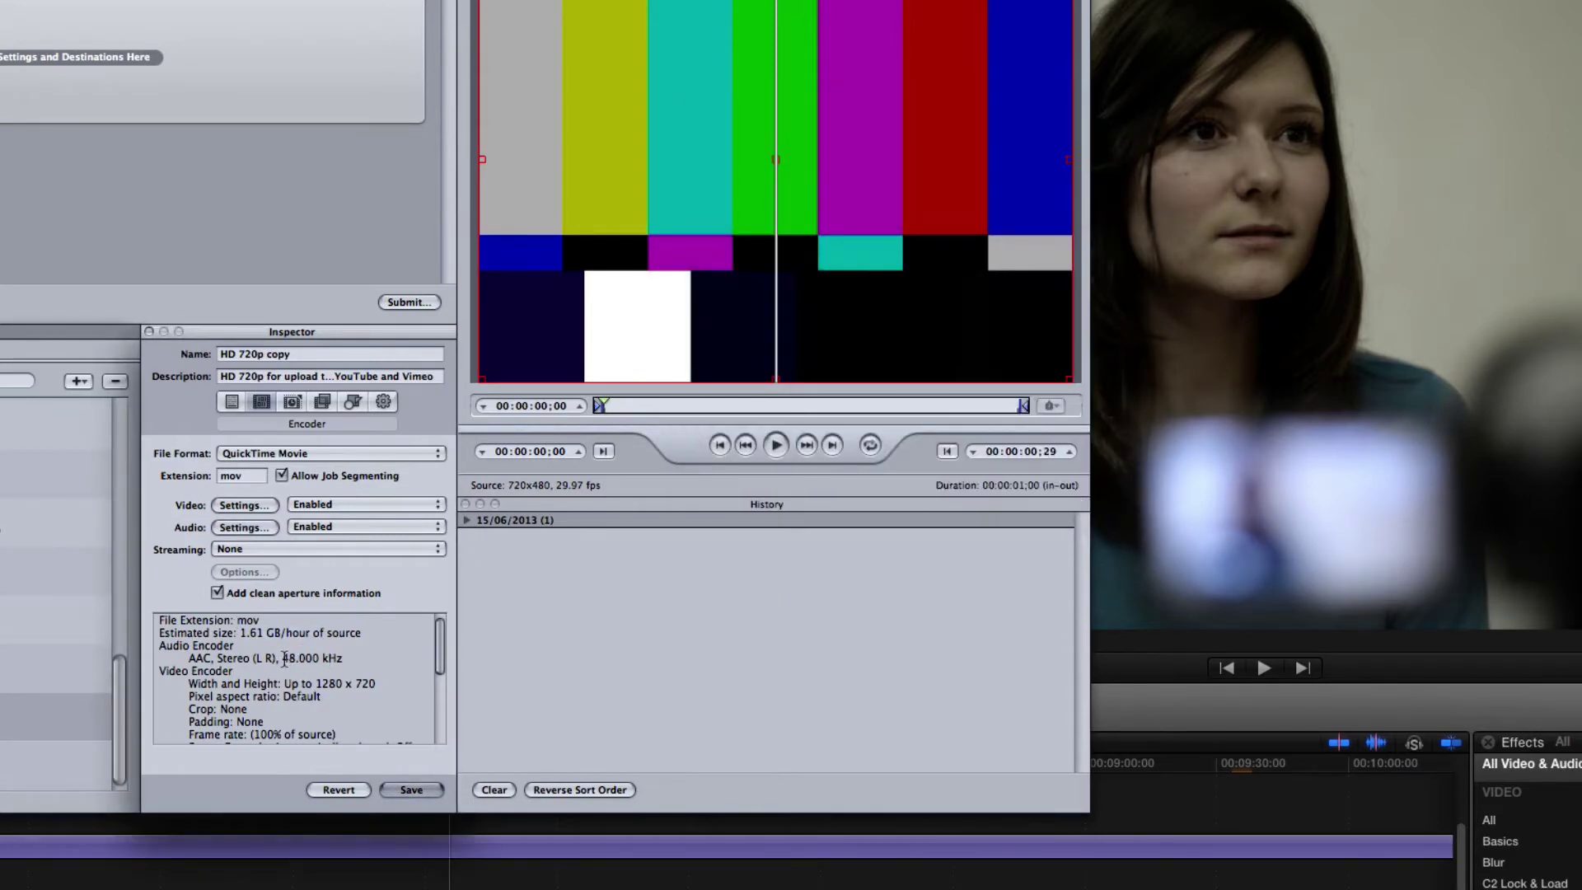
Review the Frame Controls, Filters, Geometry and Actions tabs, ending on the Summary tab
scroll(284, 658, down, 6)
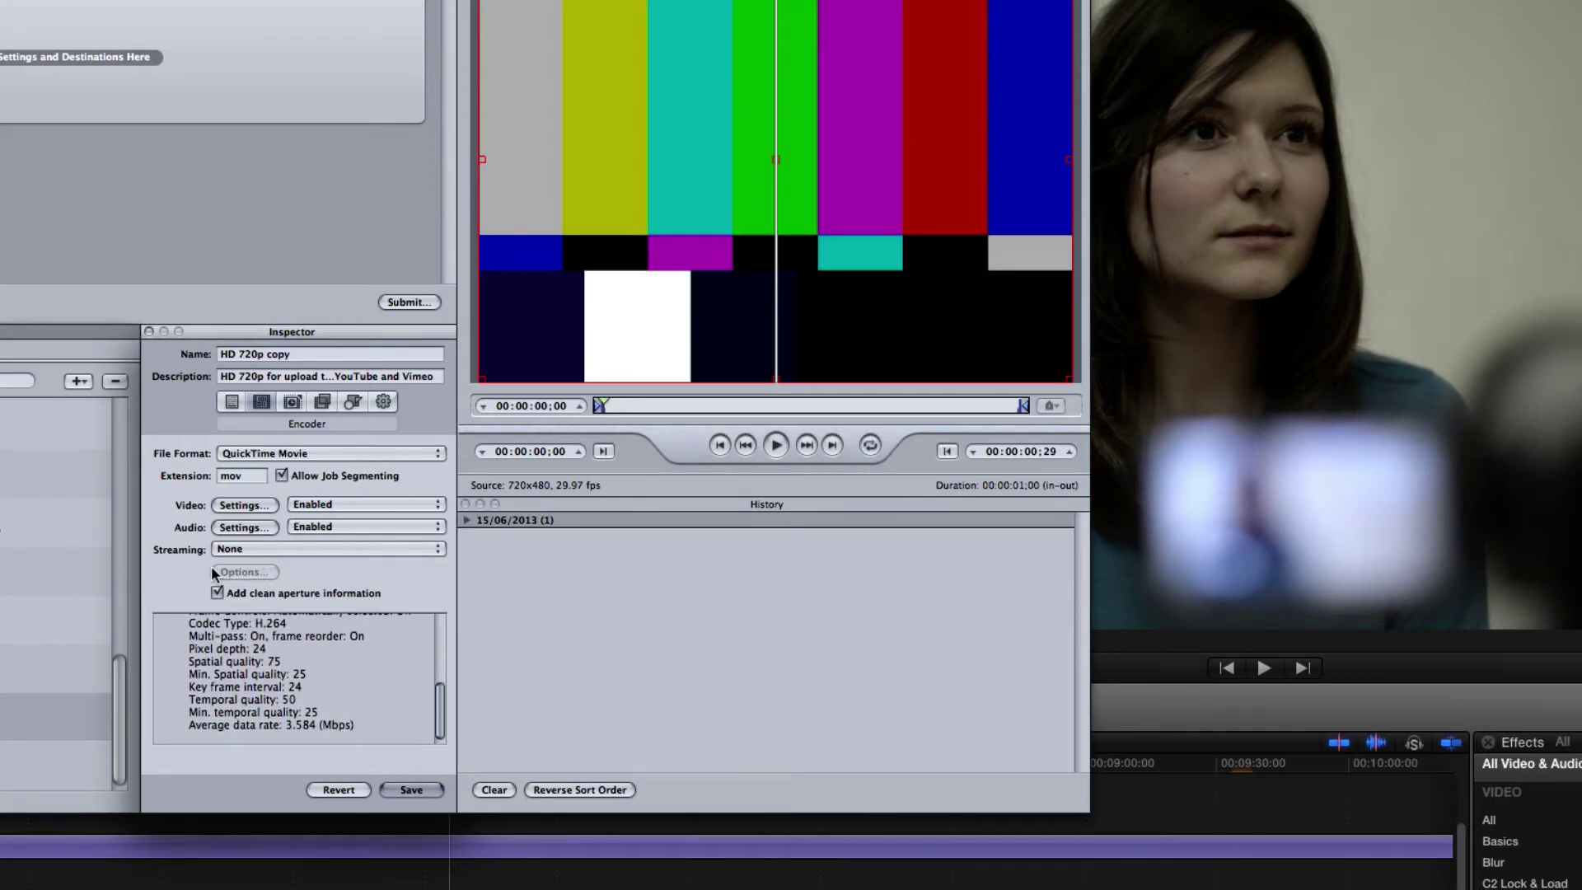
click(292, 401)
click(352, 401)
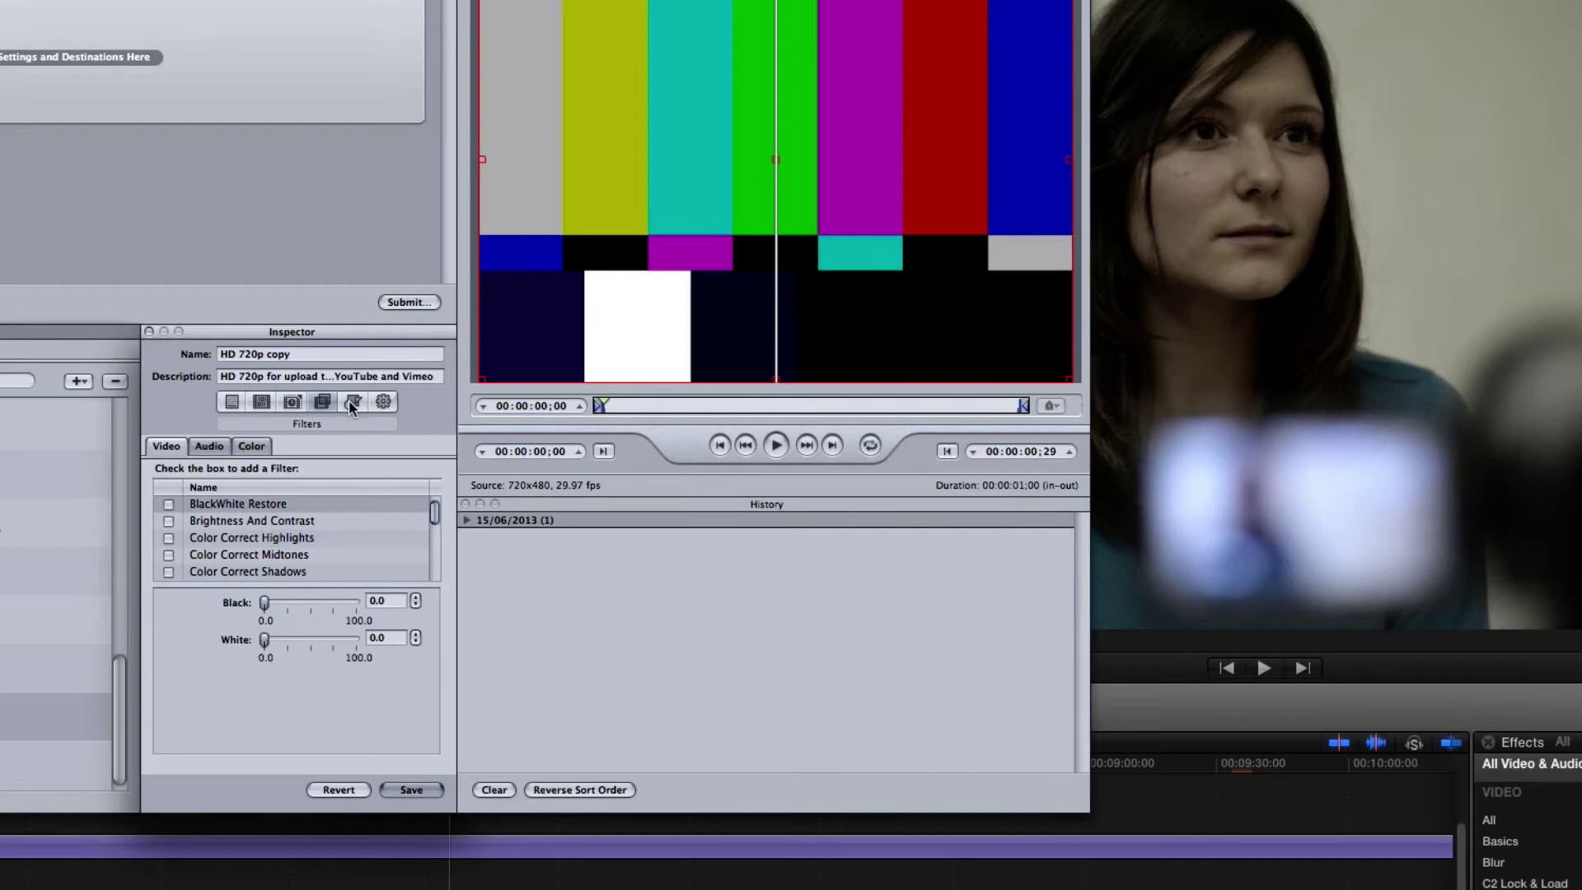
click(379, 401)
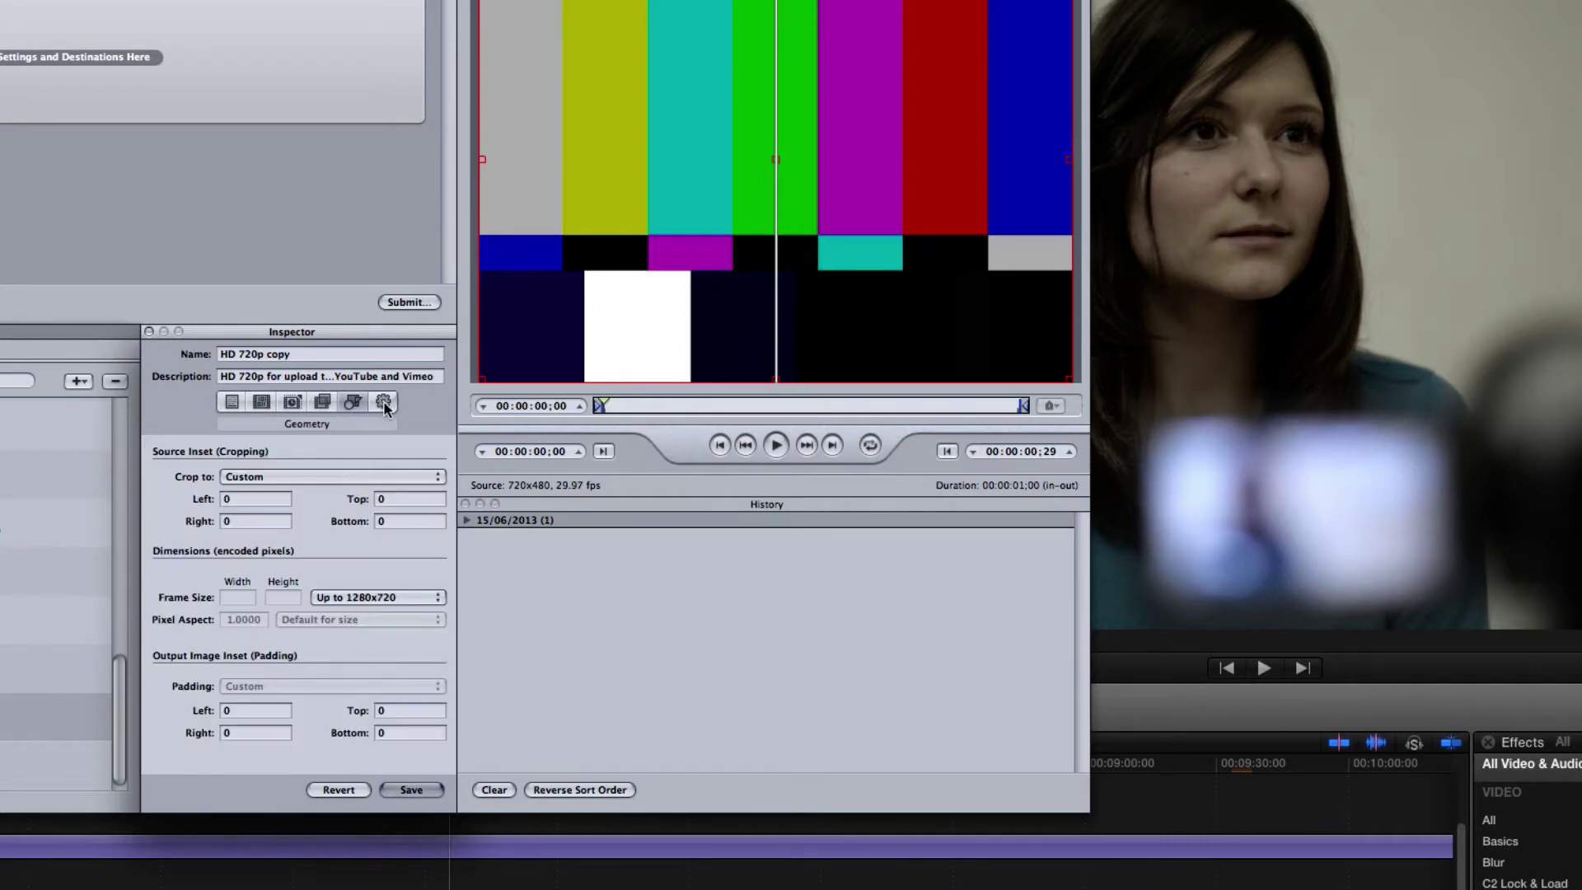
click(383, 402)
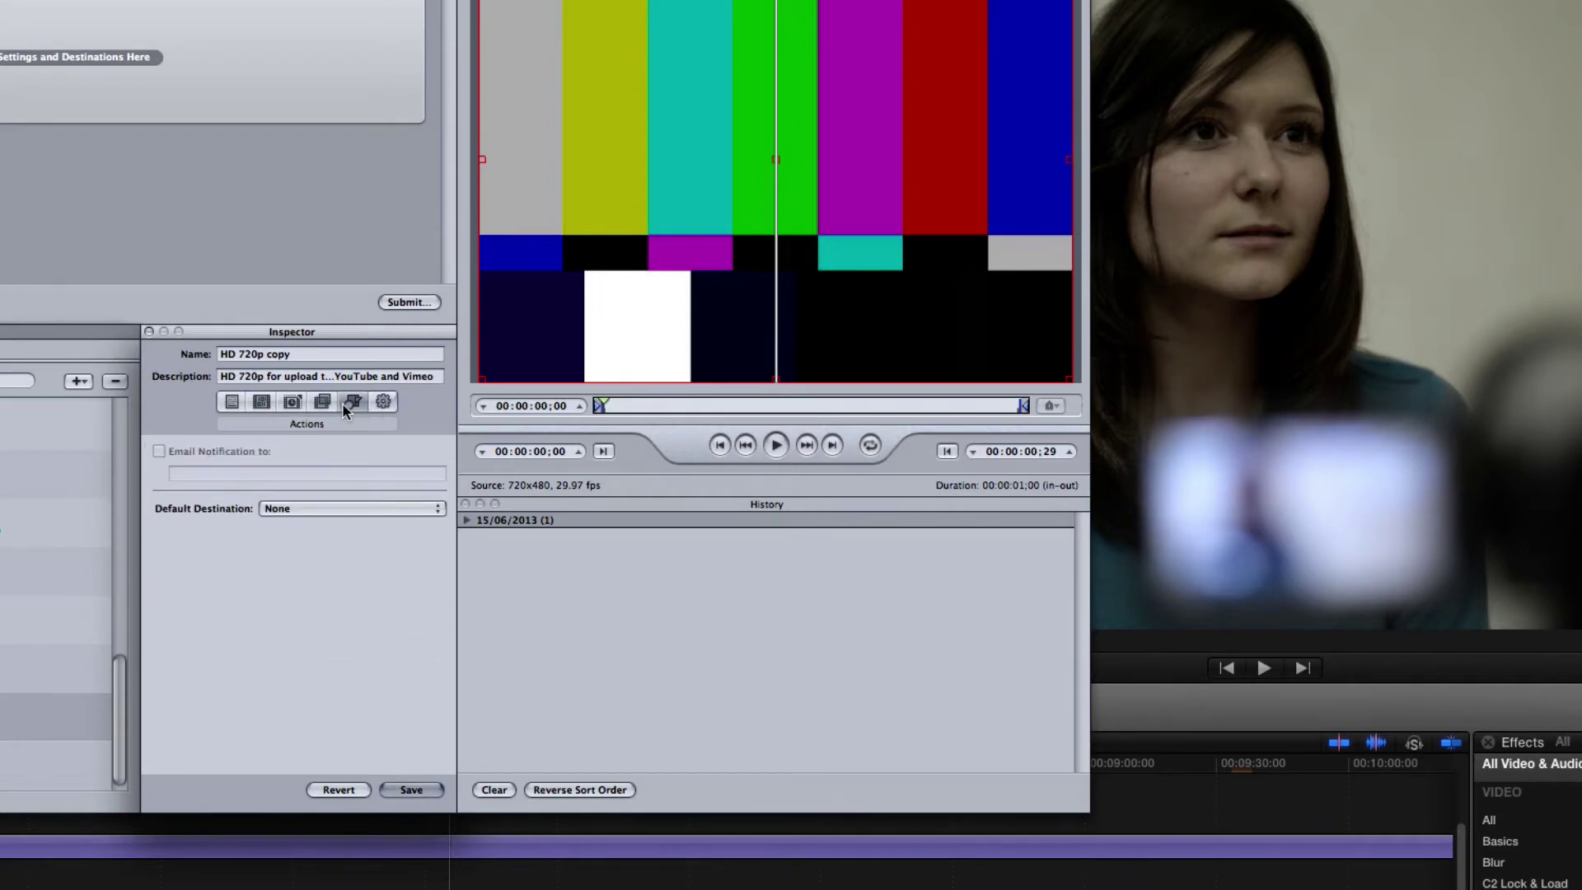
click(353, 402)
click(290, 404)
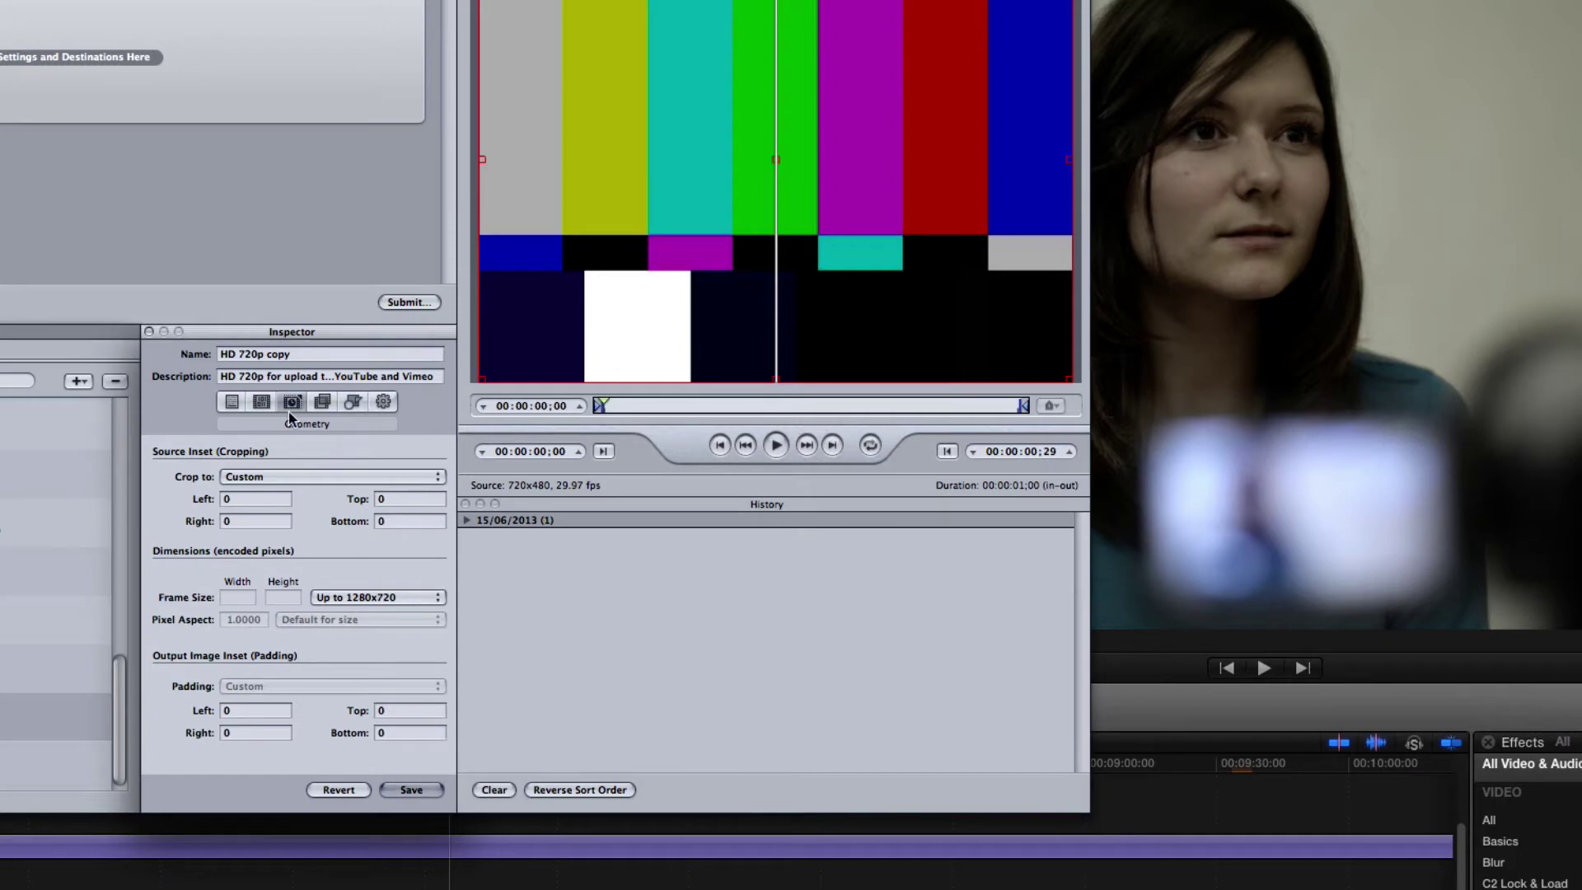
click(231, 402)
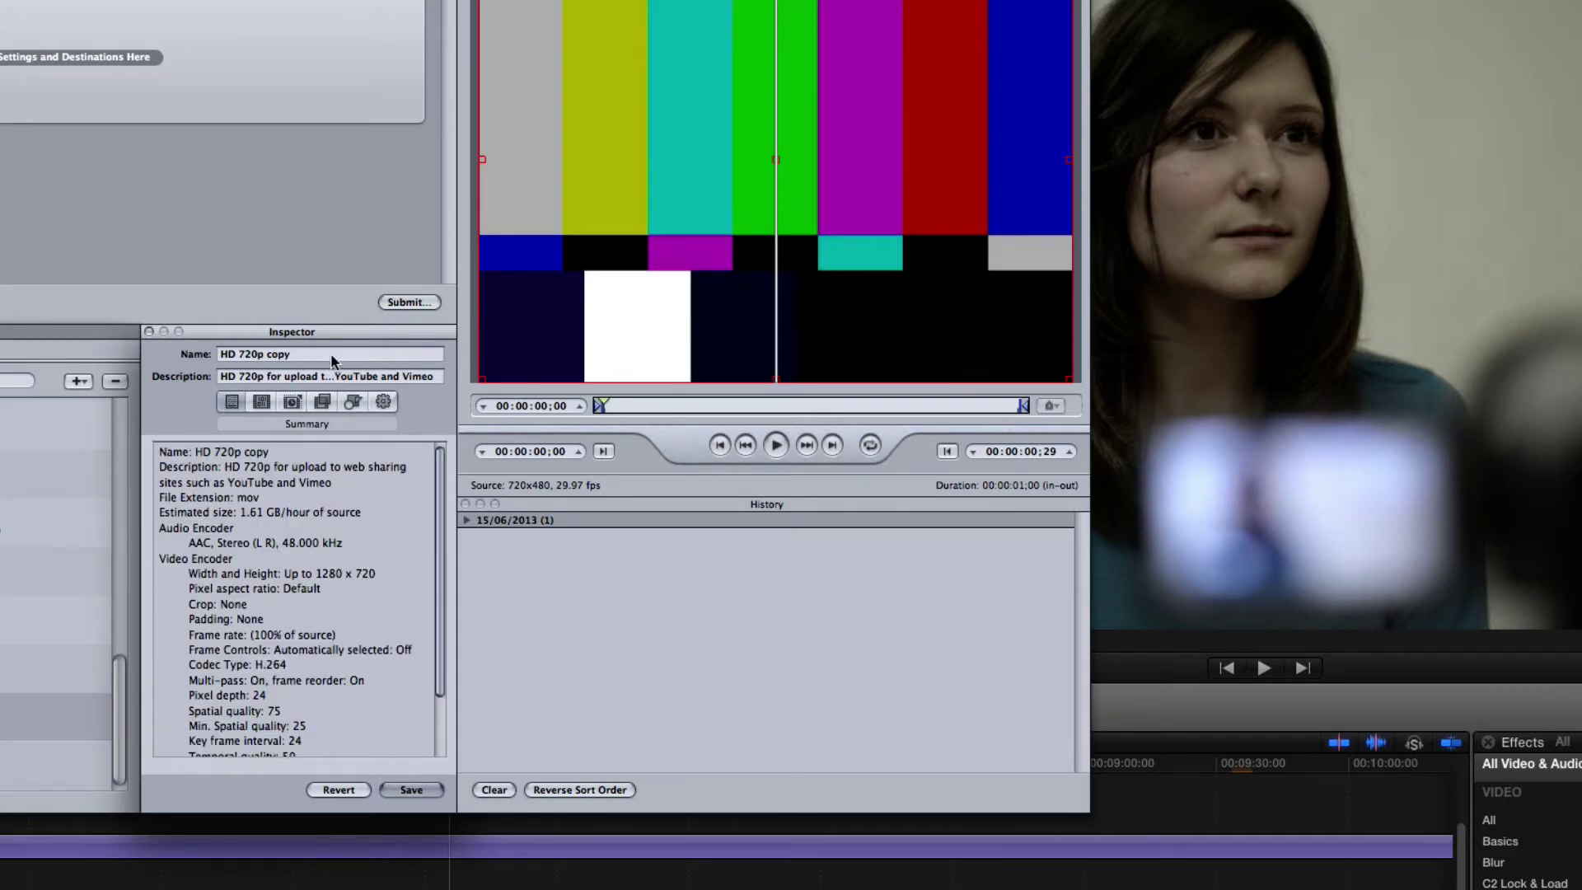
Rename the preset to '720P LOW BITRATE UPLOAD' and save it
click(232, 351)
triple_click(231, 351)
text(720P LOW BITRATE UPLOAD)
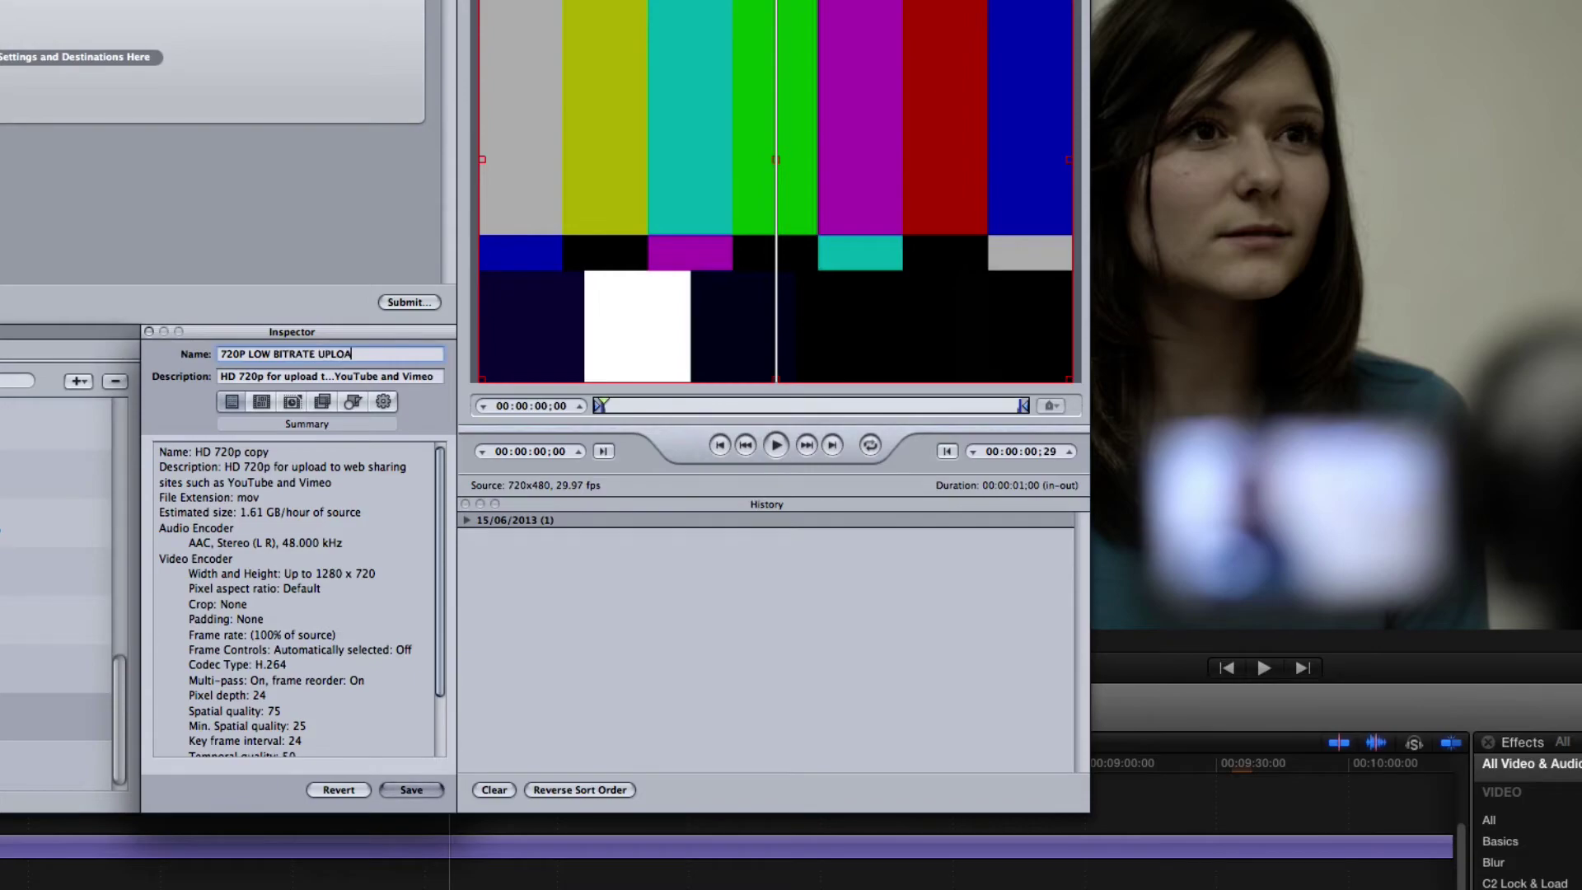
key(Return)
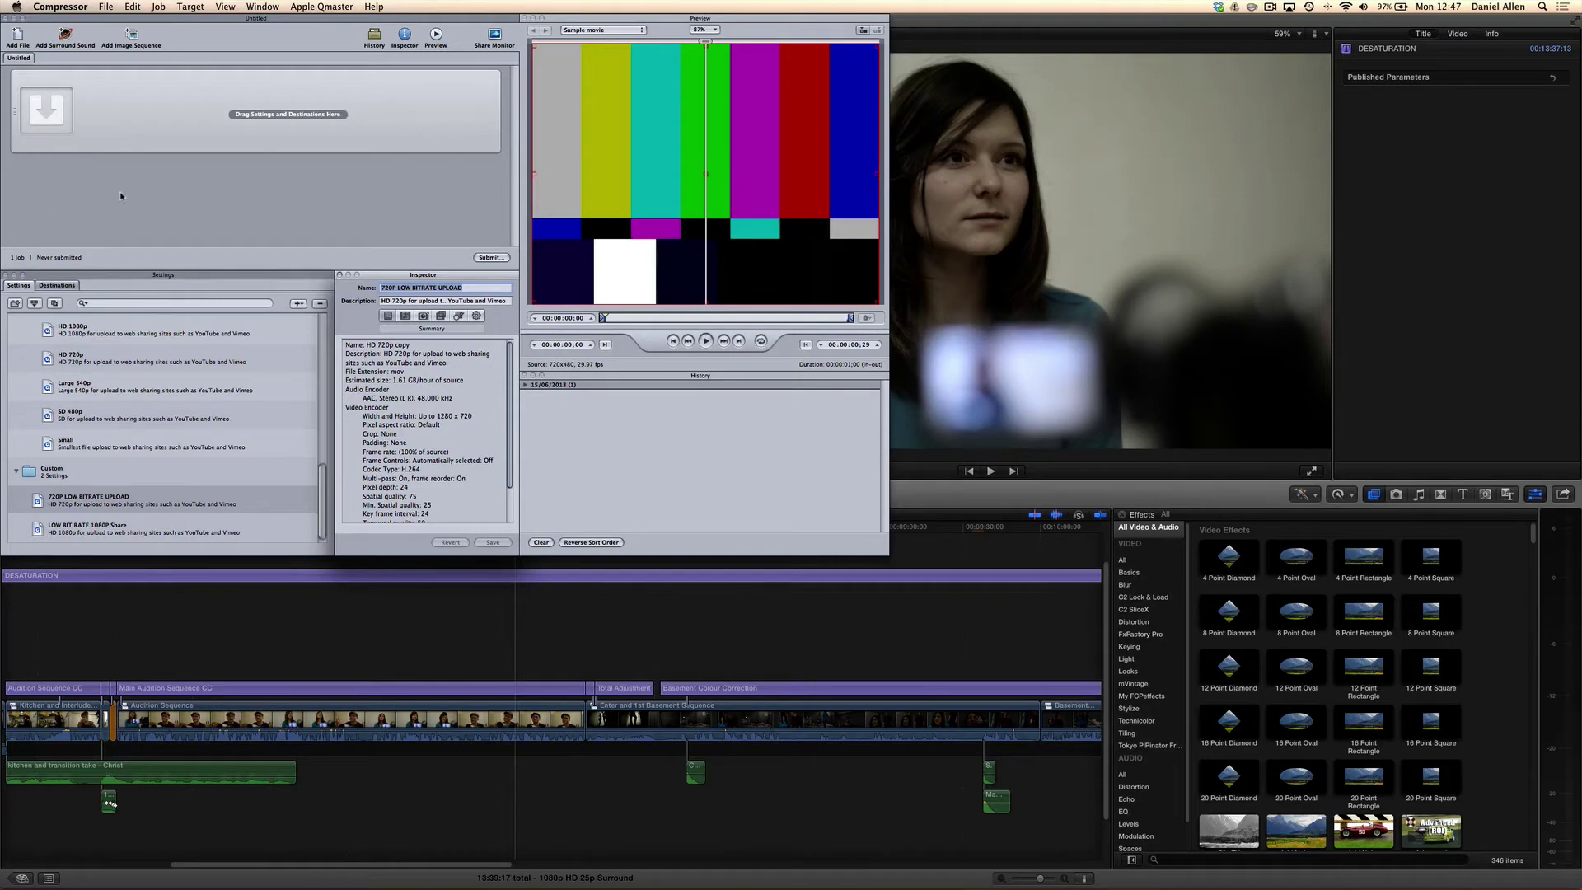
In Final Cut Pro, add a Compressor Settings destination using the Custom preset 720P LOW BITRATE UPLOAD
key(super+Tab)
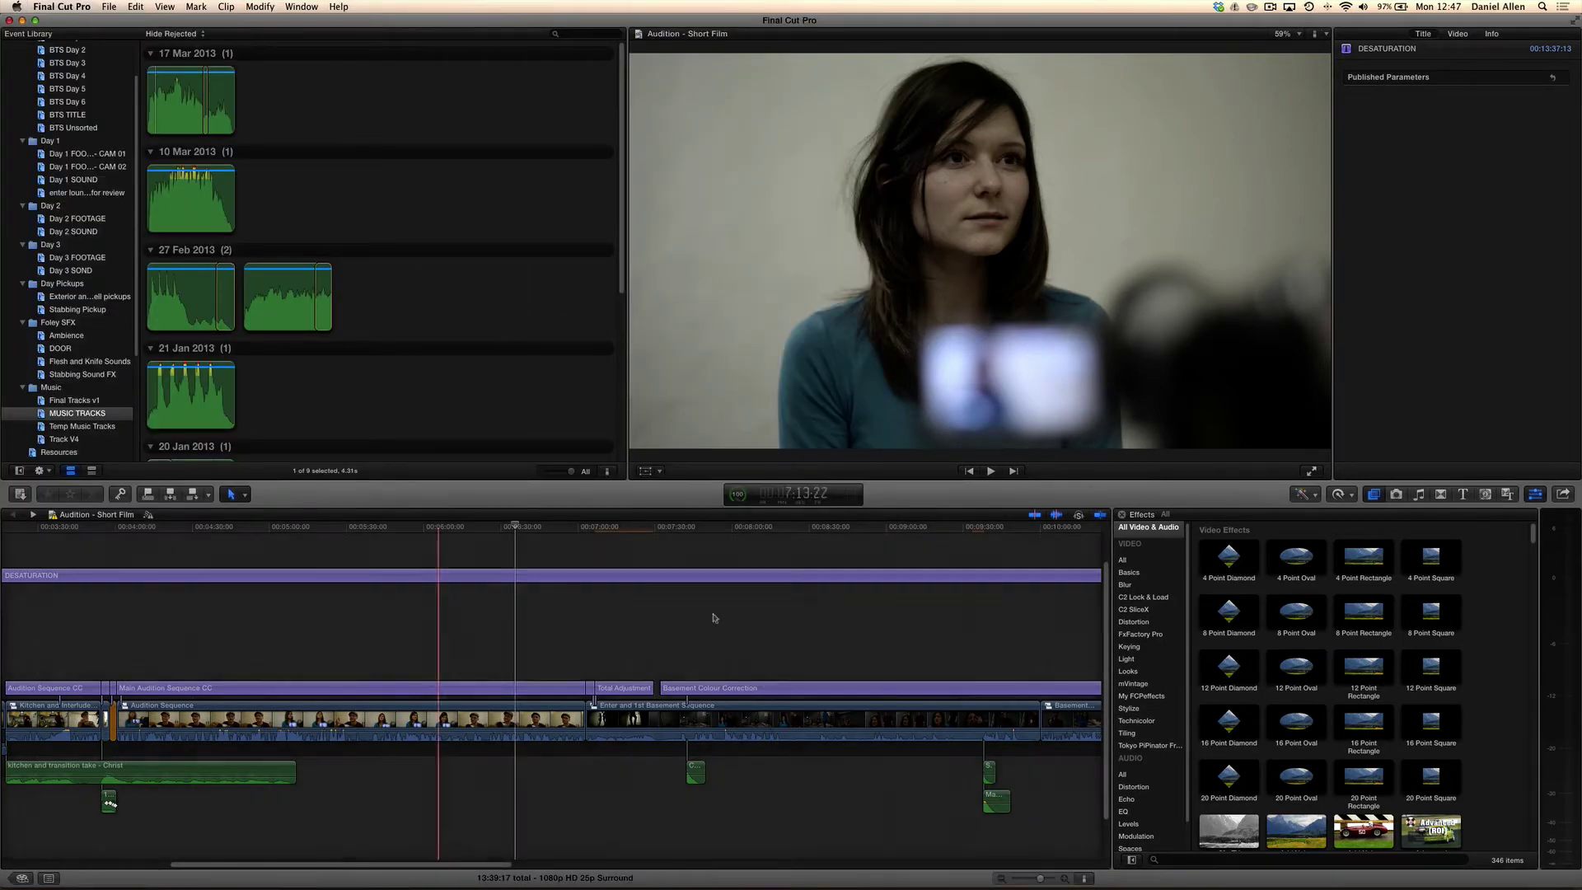
click(1563, 494)
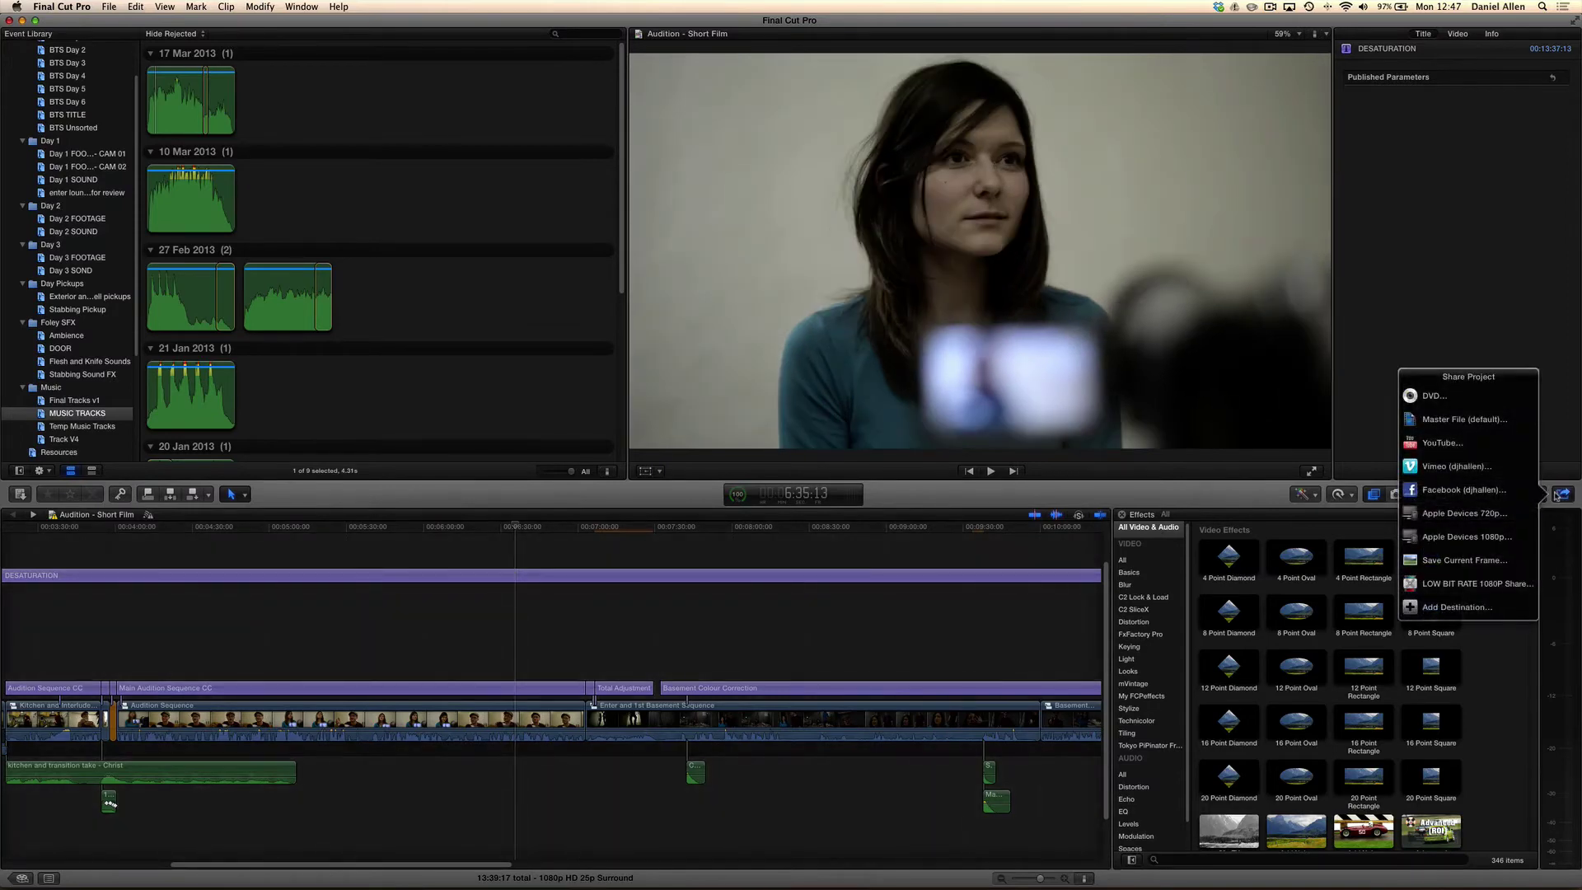
click(1464, 616)
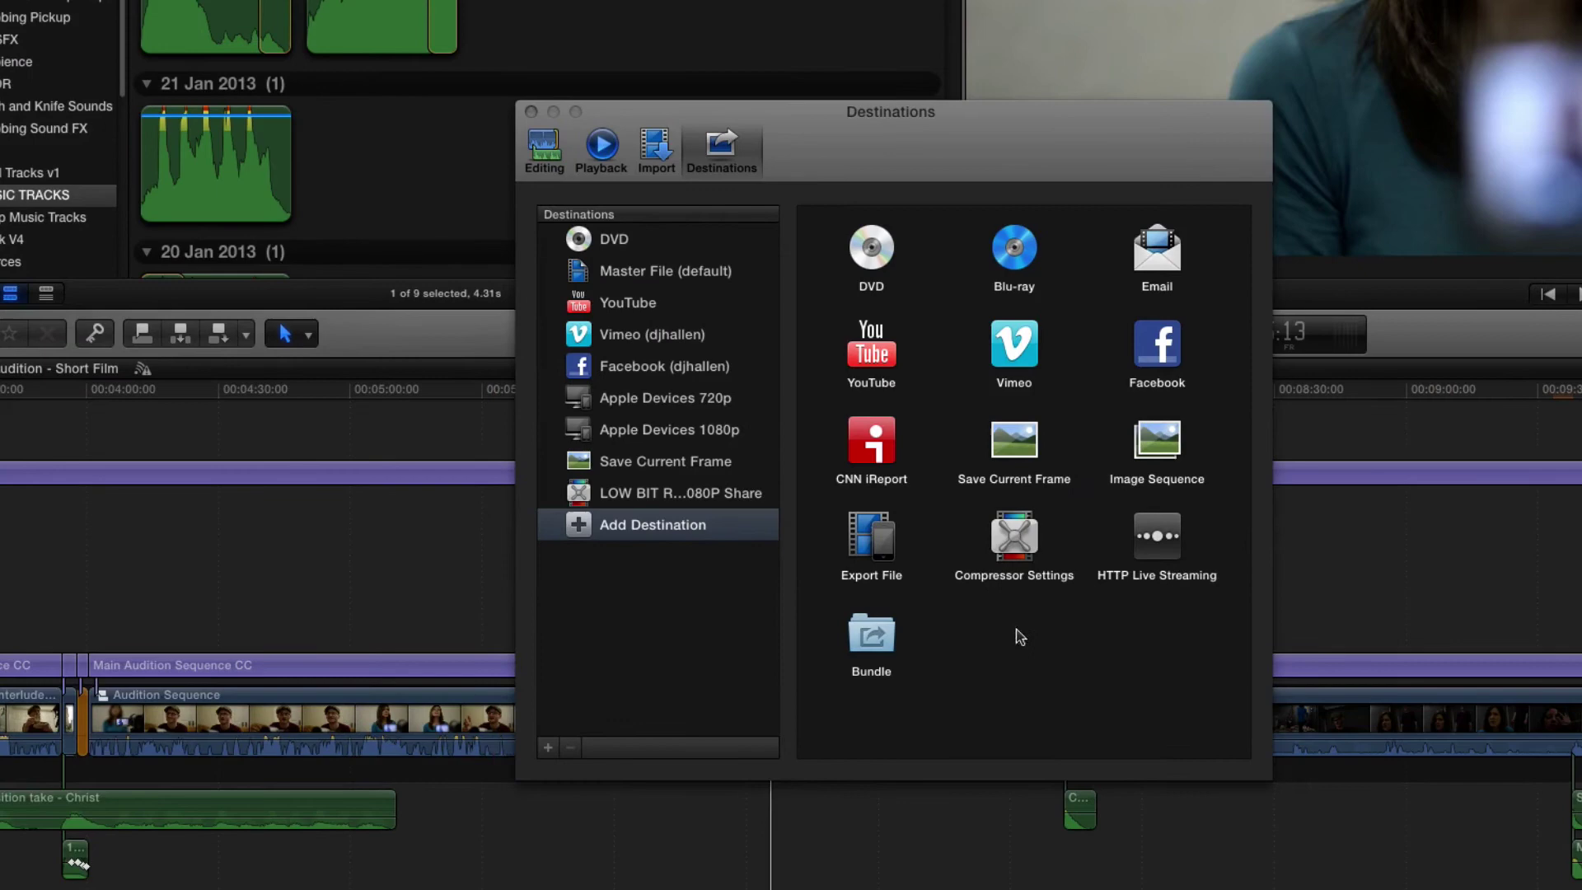
double_click(1015, 532)
scroll(785, 403, down, 10)
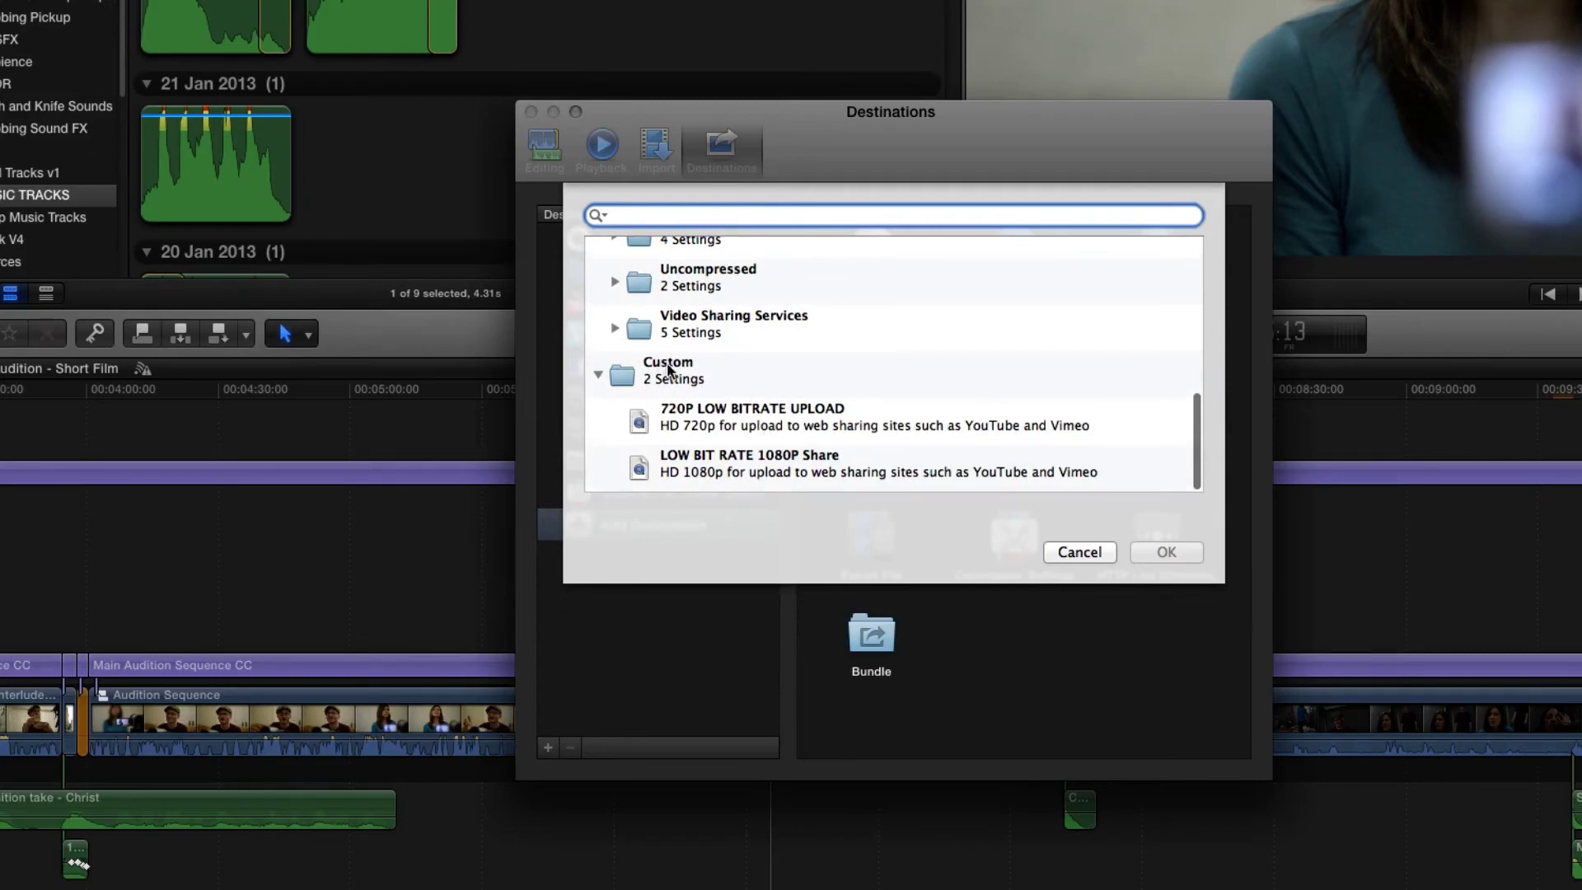
click(735, 418)
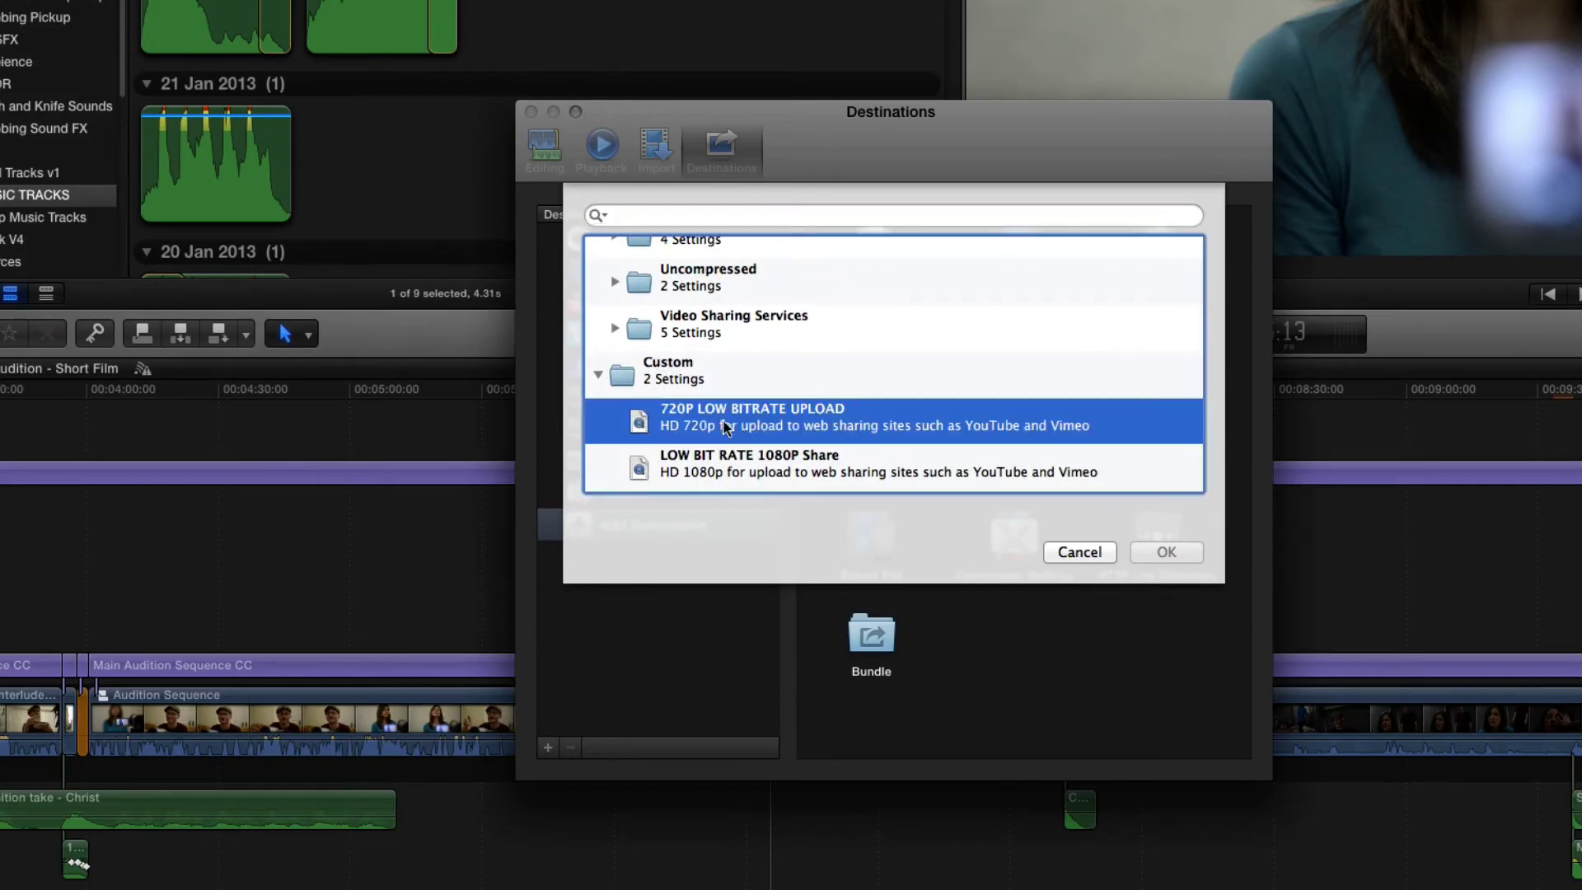
click(1168, 553)
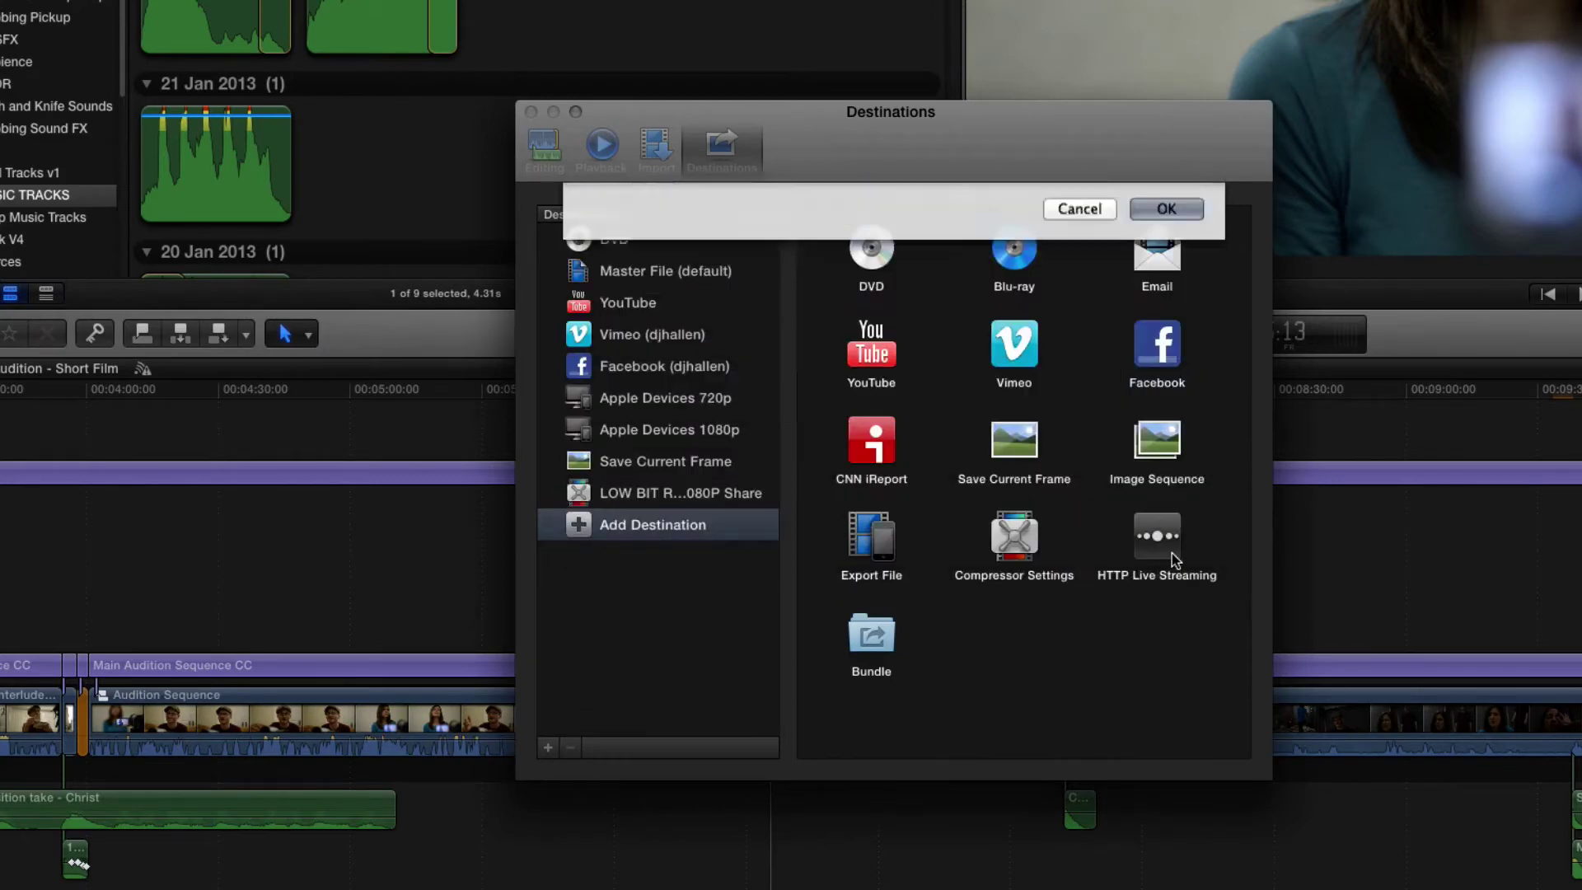
Compare it with the LOW BIT RATE 1080P destination, reselect 720P LOW BITRATE UPLOAD, and close Destinations
click(142, 495)
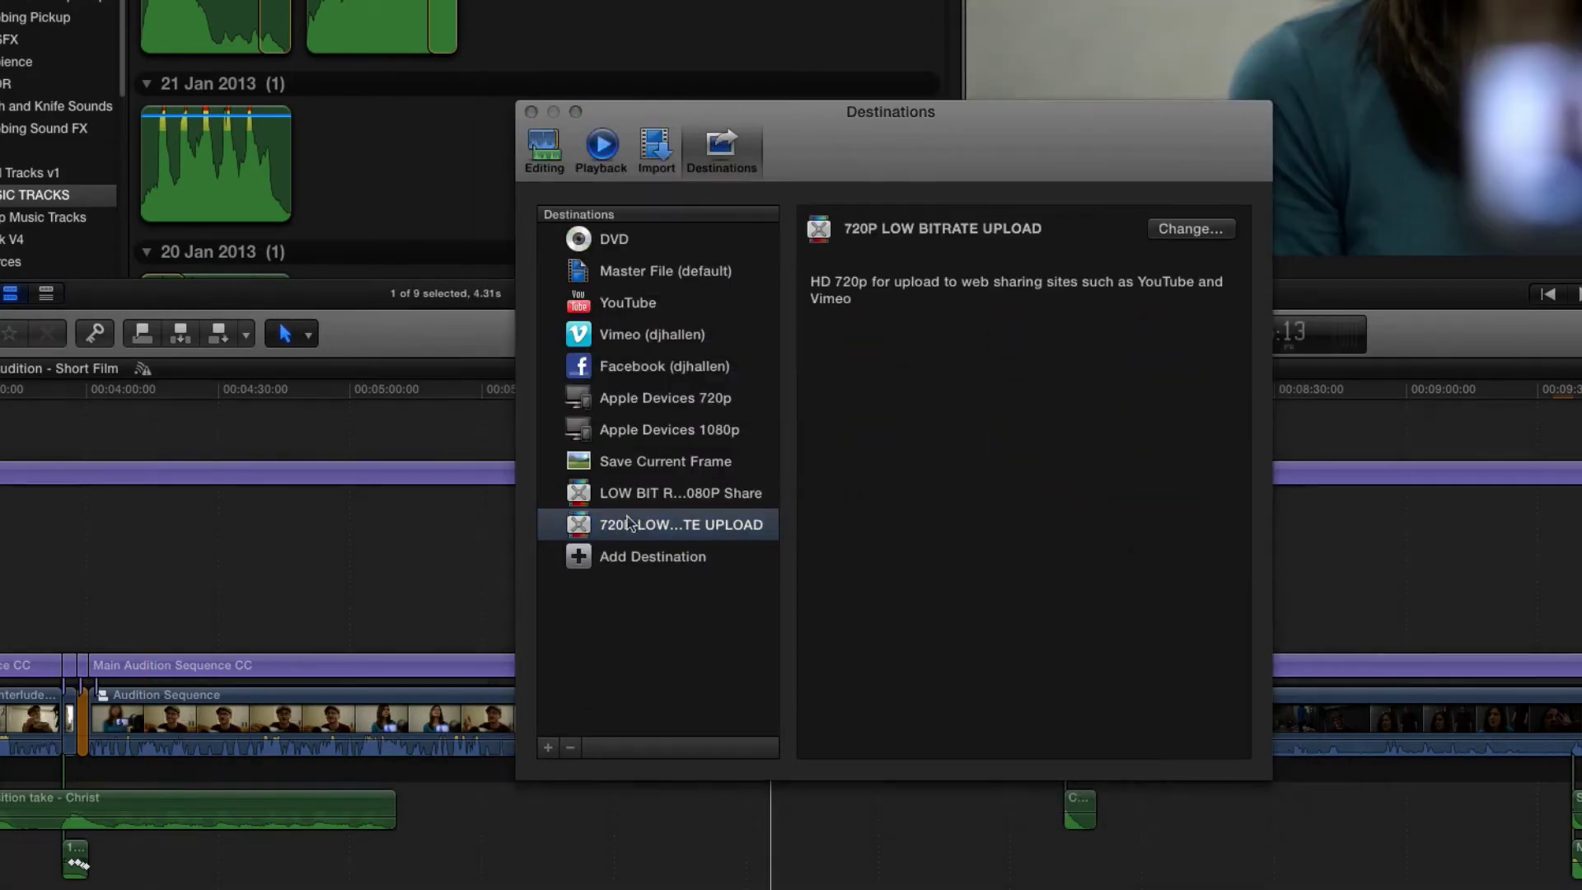
click(692, 519)
click(684, 501)
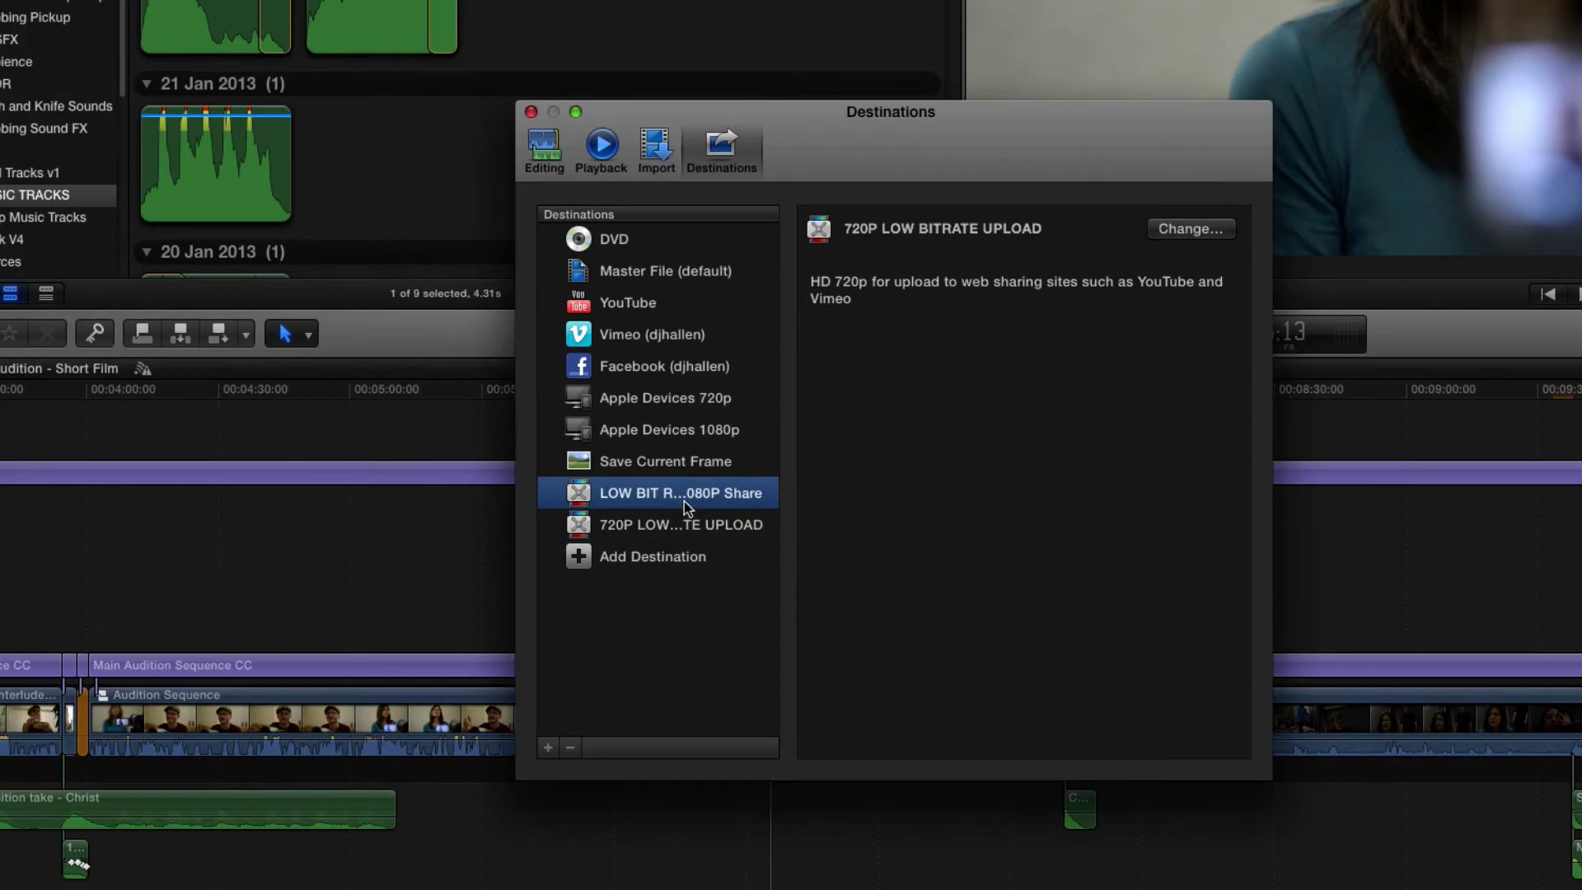
click(674, 519)
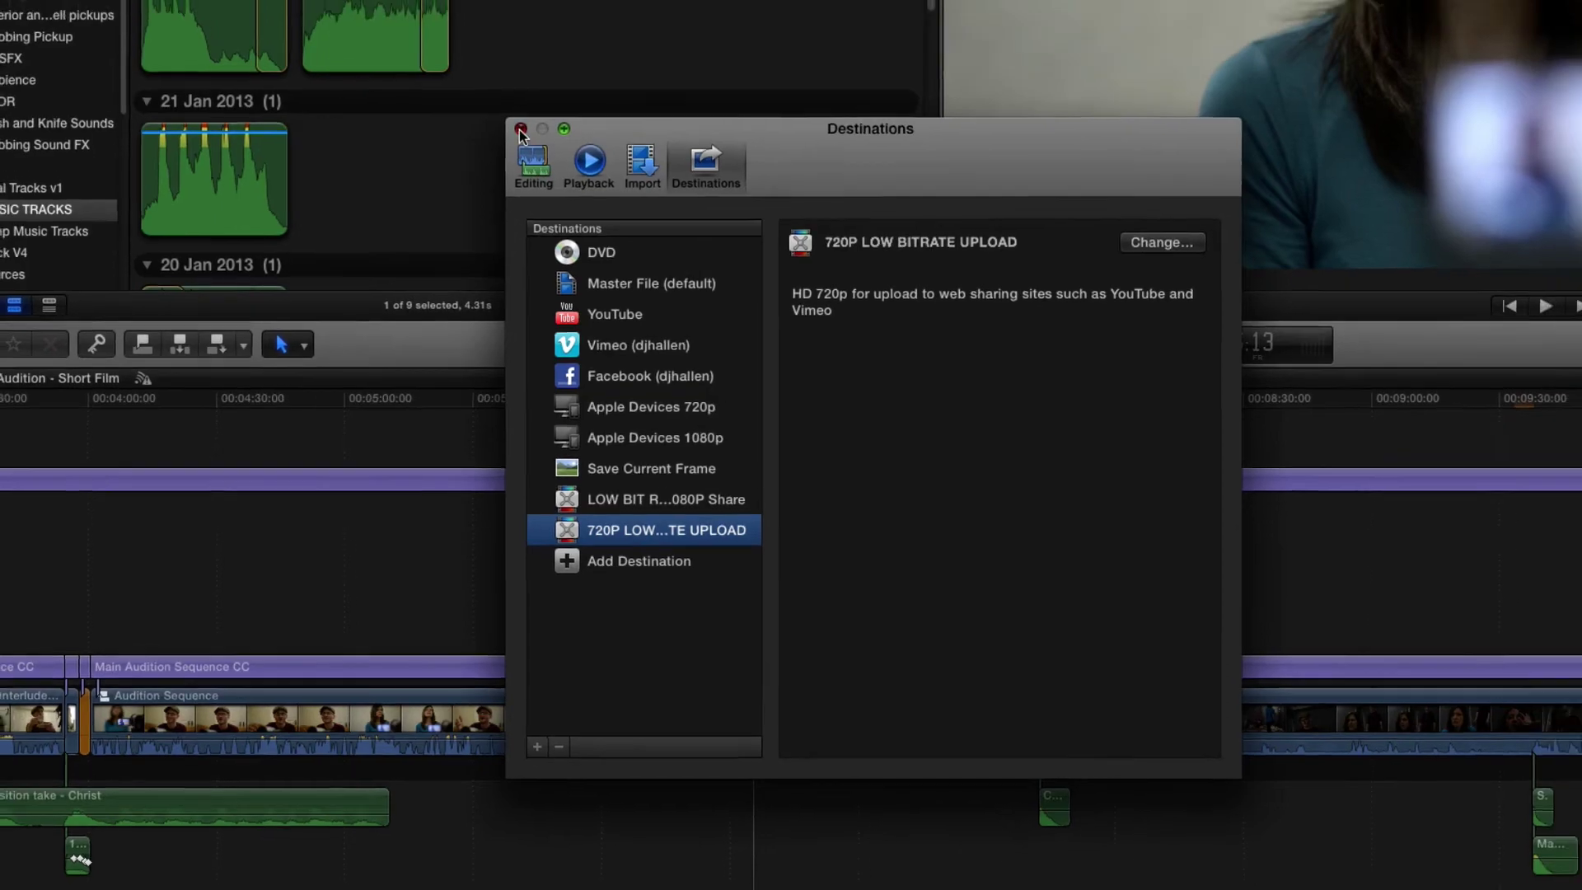
click(530, 112)
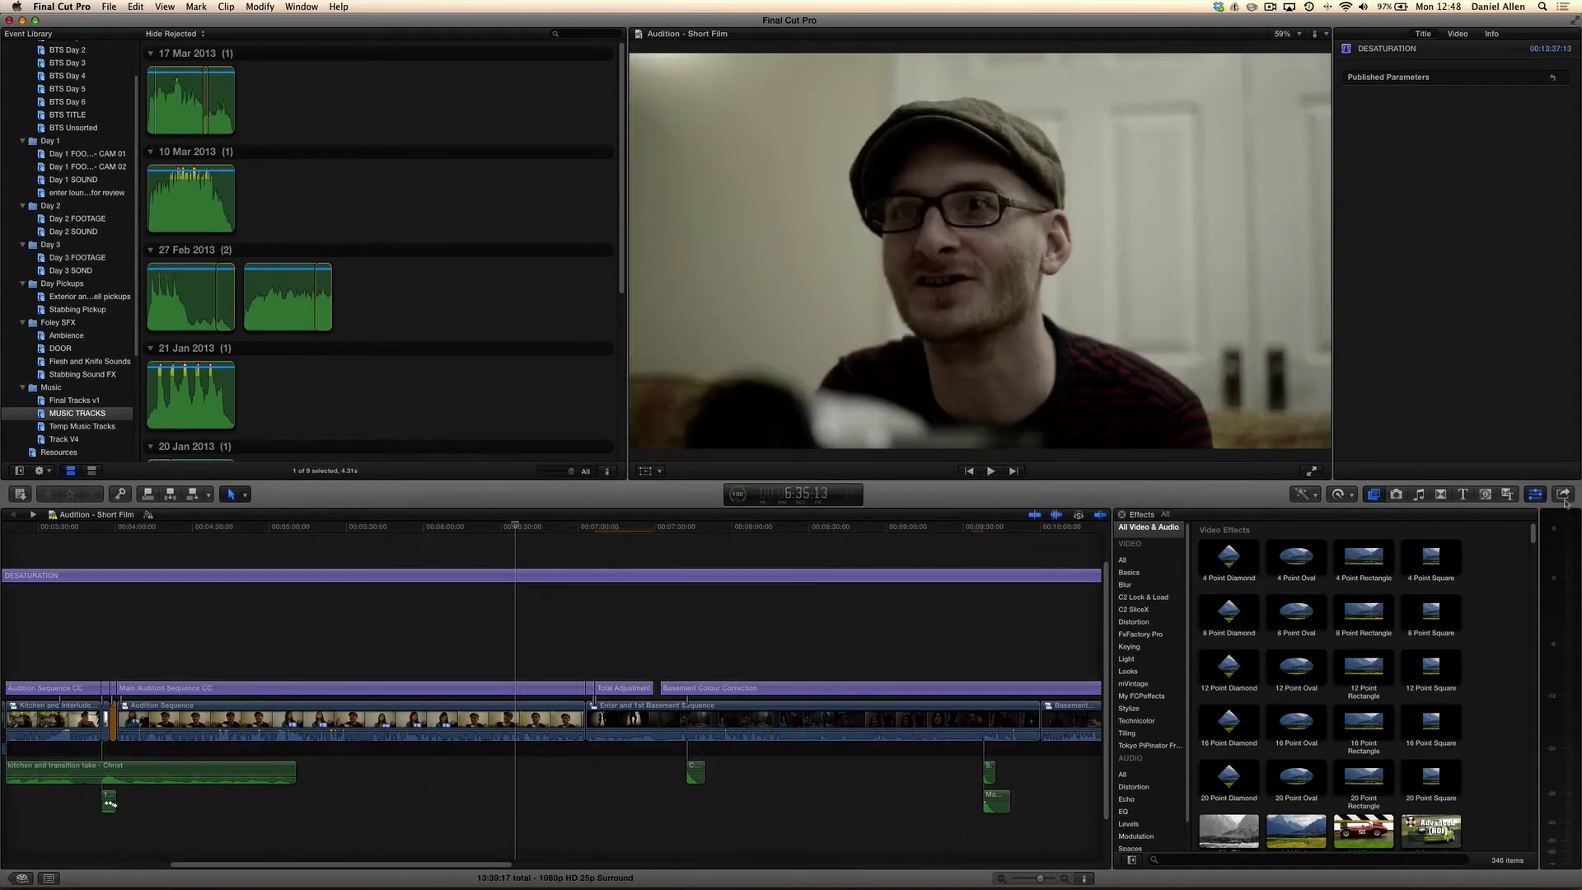
Share the project with 720P LOW BITRATE UPLOAD, continuing past the missing-elements warning
click(1563, 495)
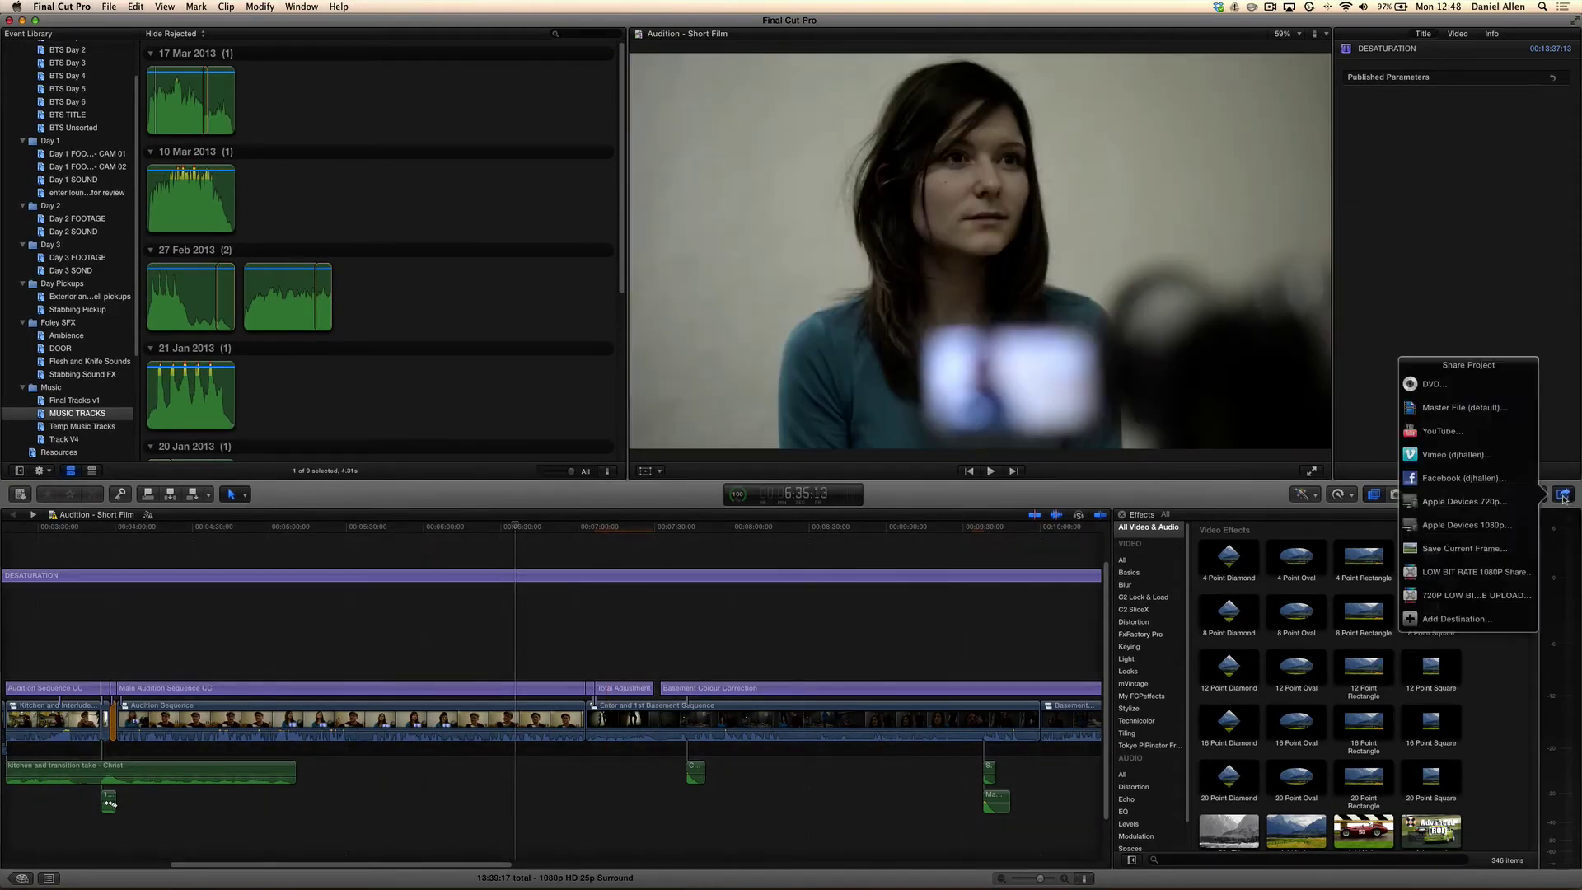
click(1480, 595)
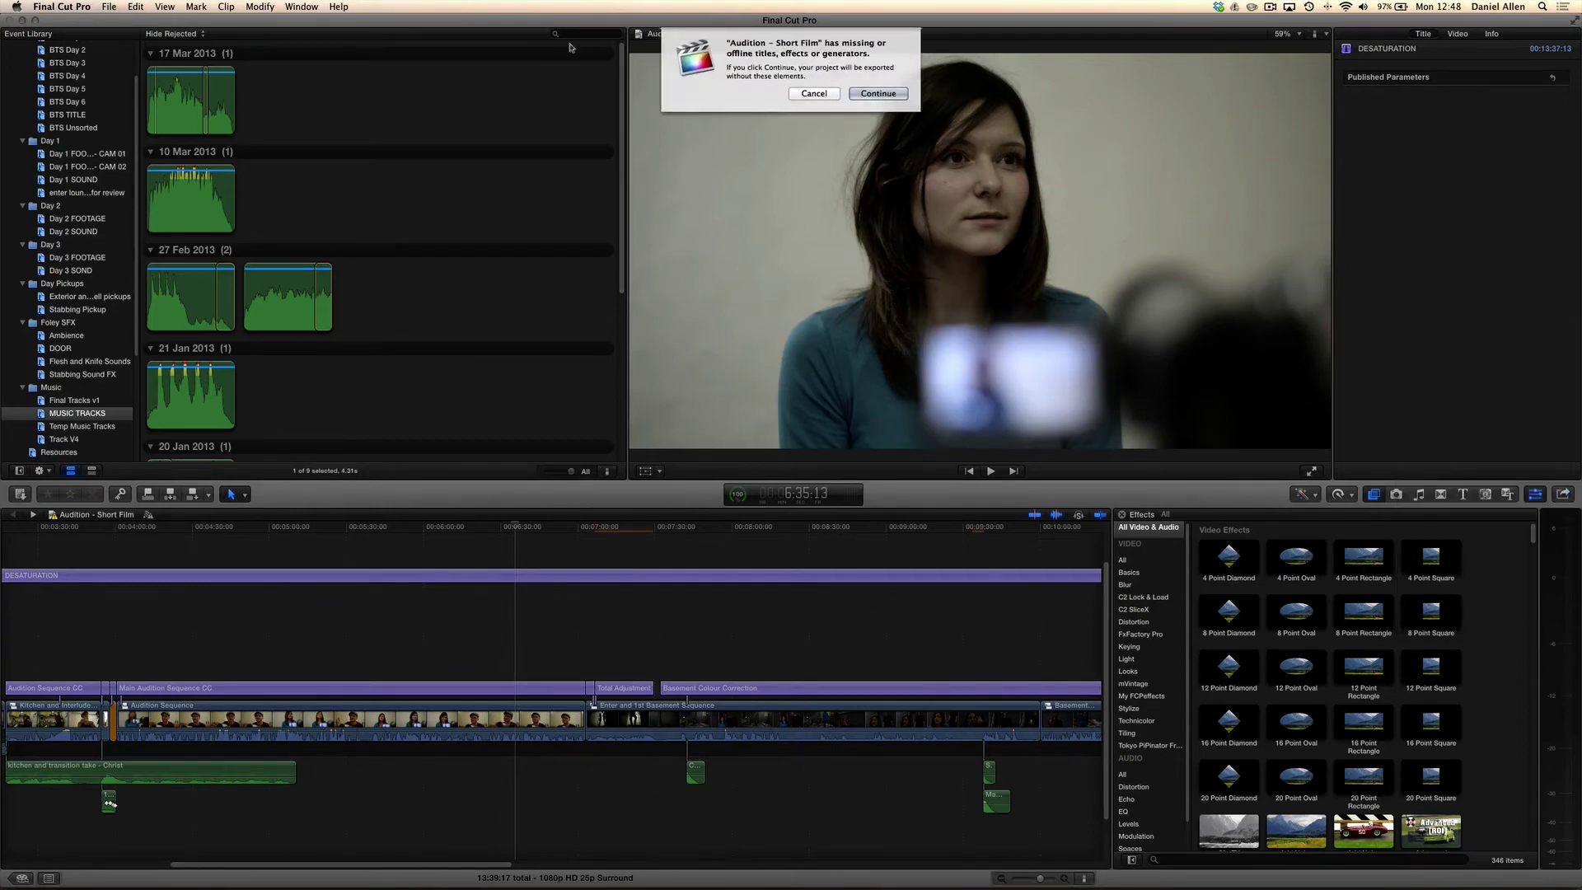
click(864, 95)
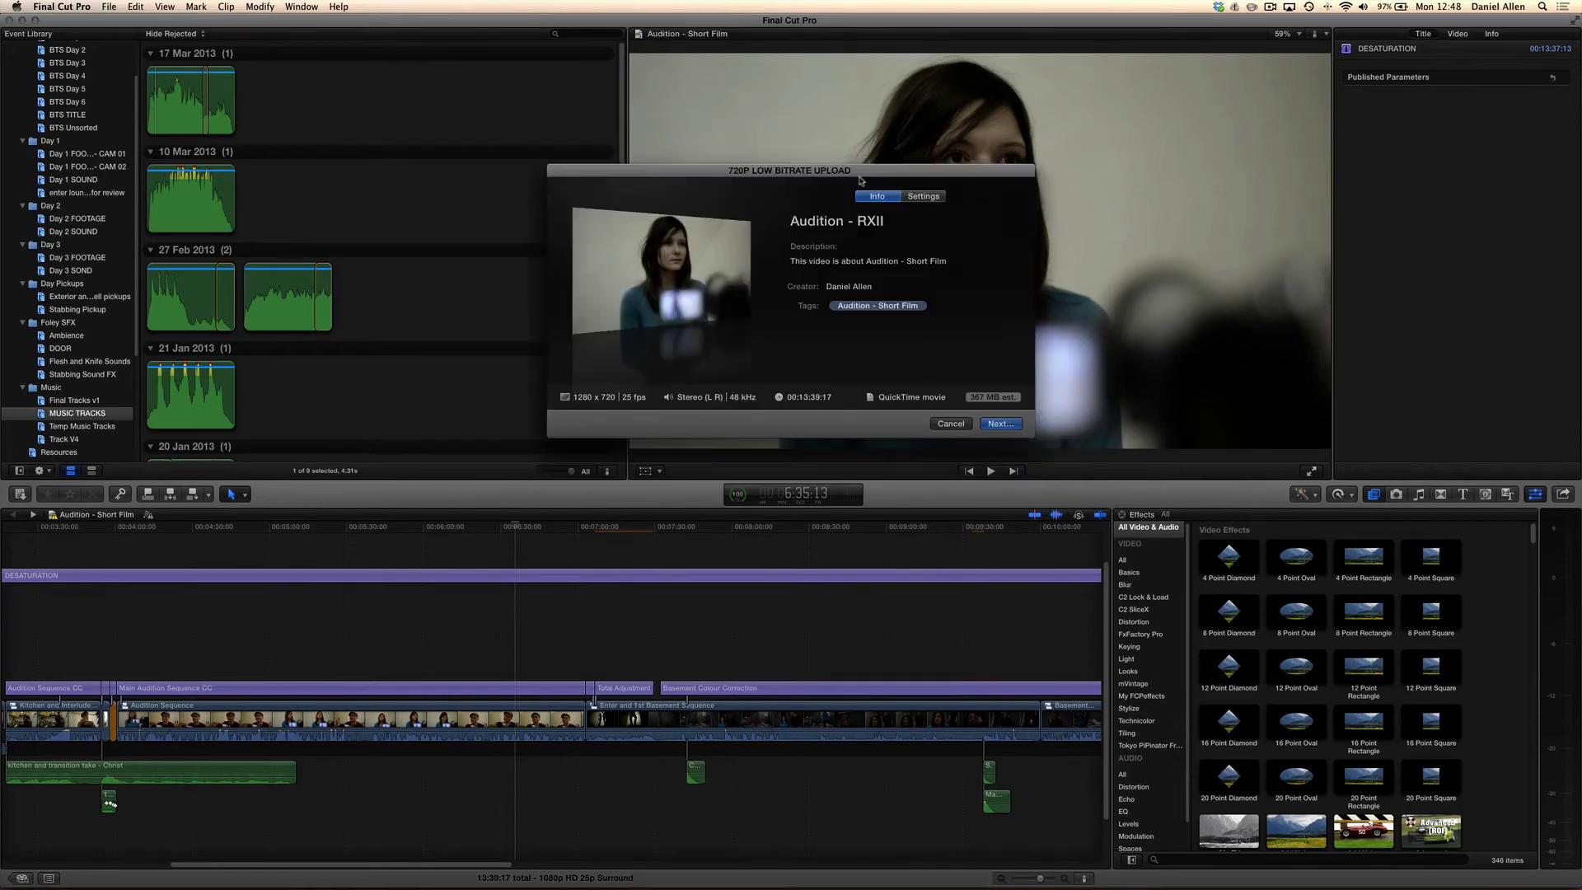
drag(869, 176, 704, 249)
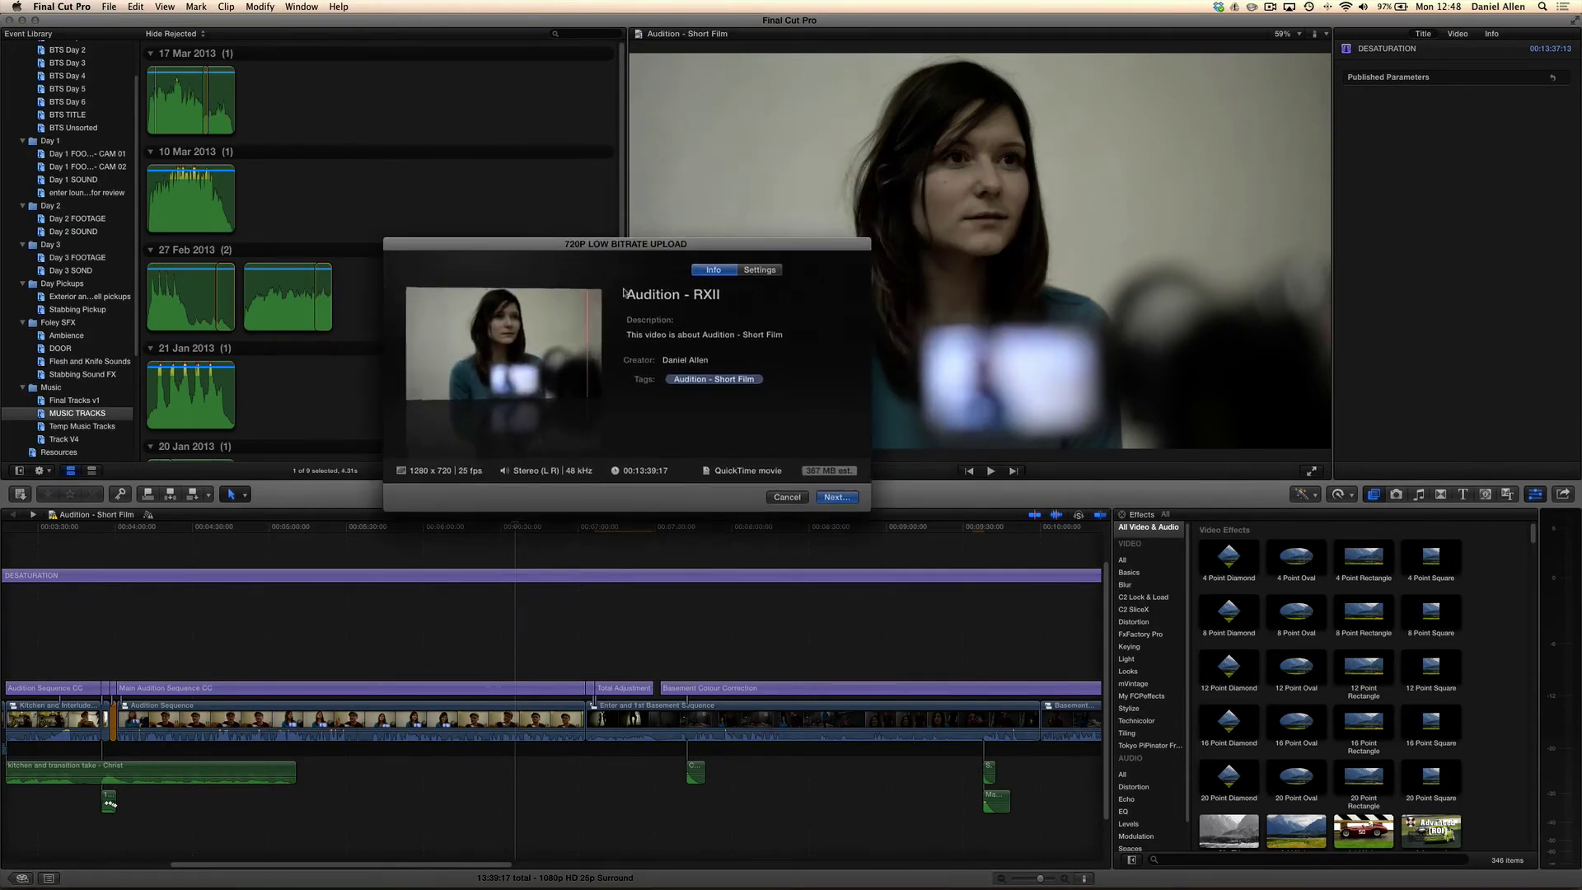
Change the export title to 'Audition - RXIII' and proceed to choosing the save location
double_click(712, 295)
click(765, 297)
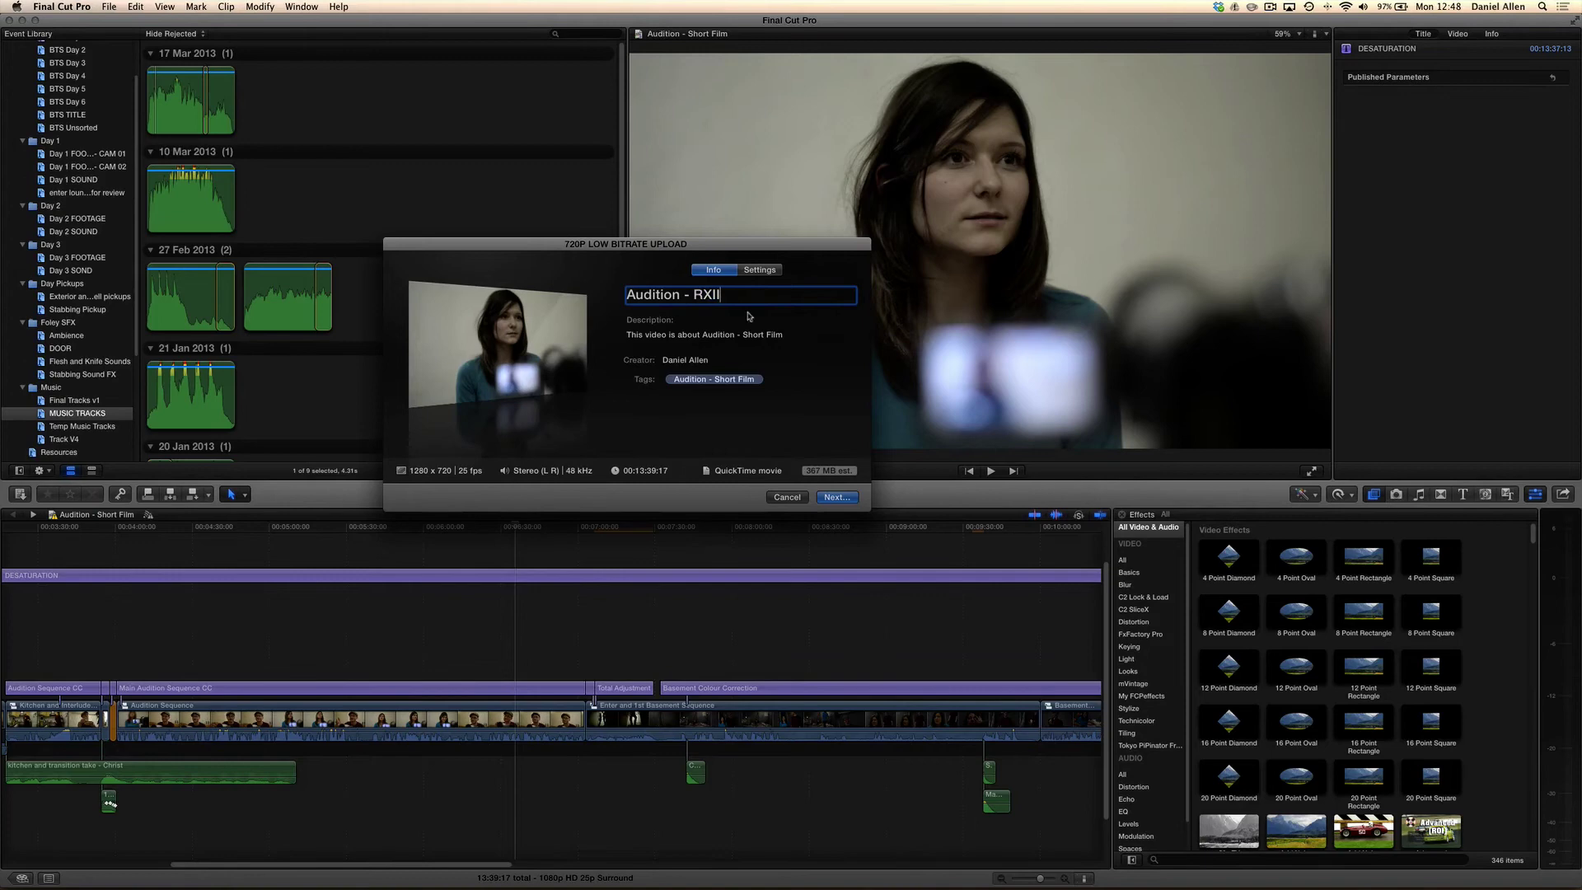
key(BackSpace)
text(II)
click(755, 275)
click(733, 270)
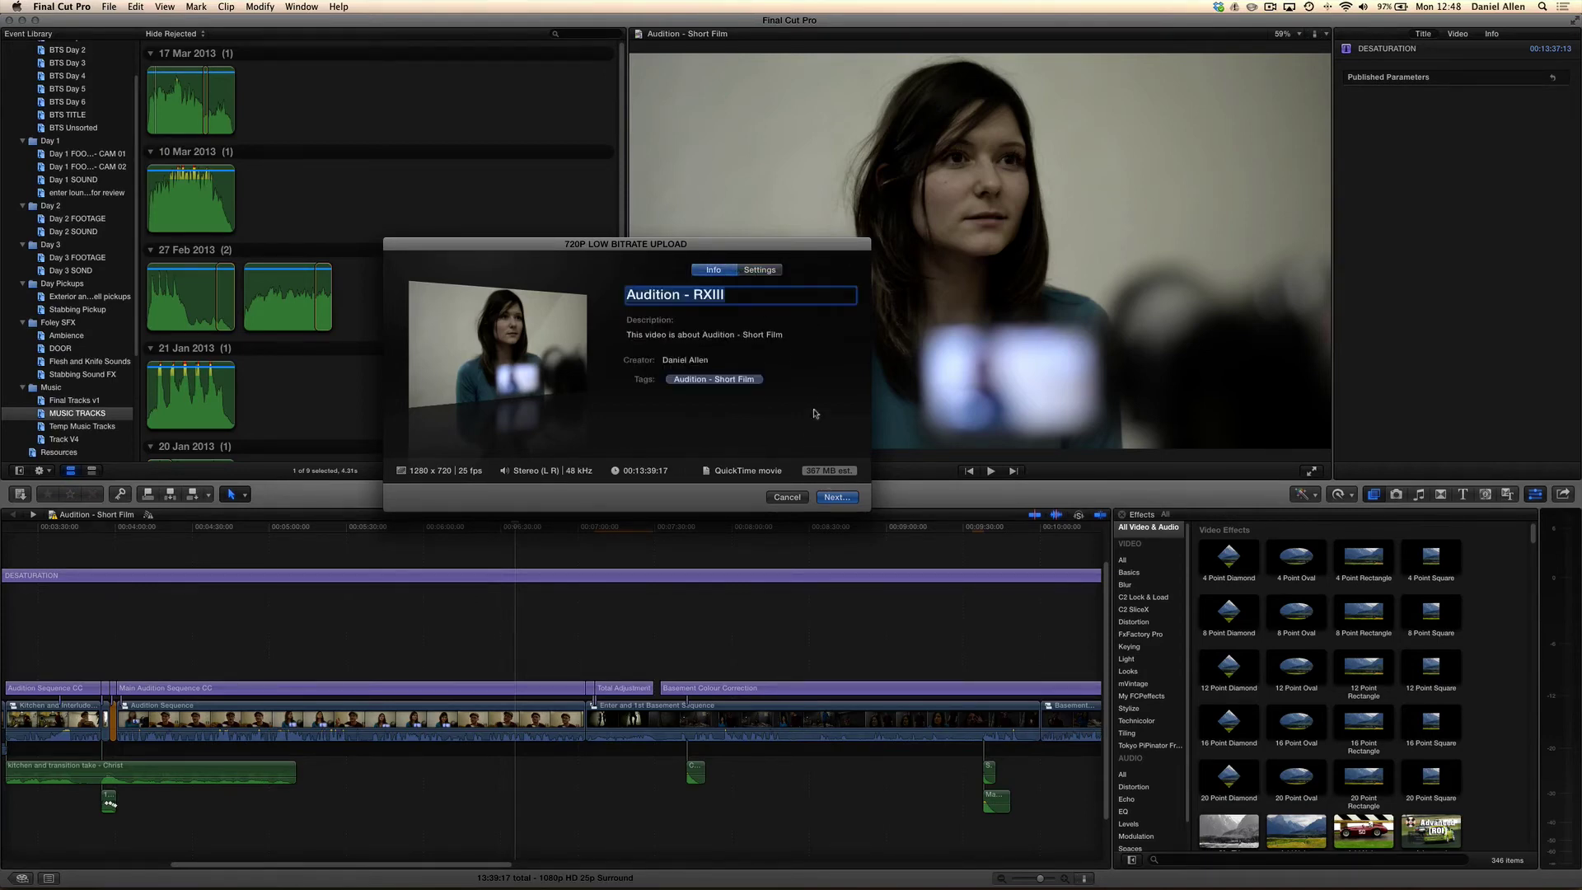
click(842, 501)
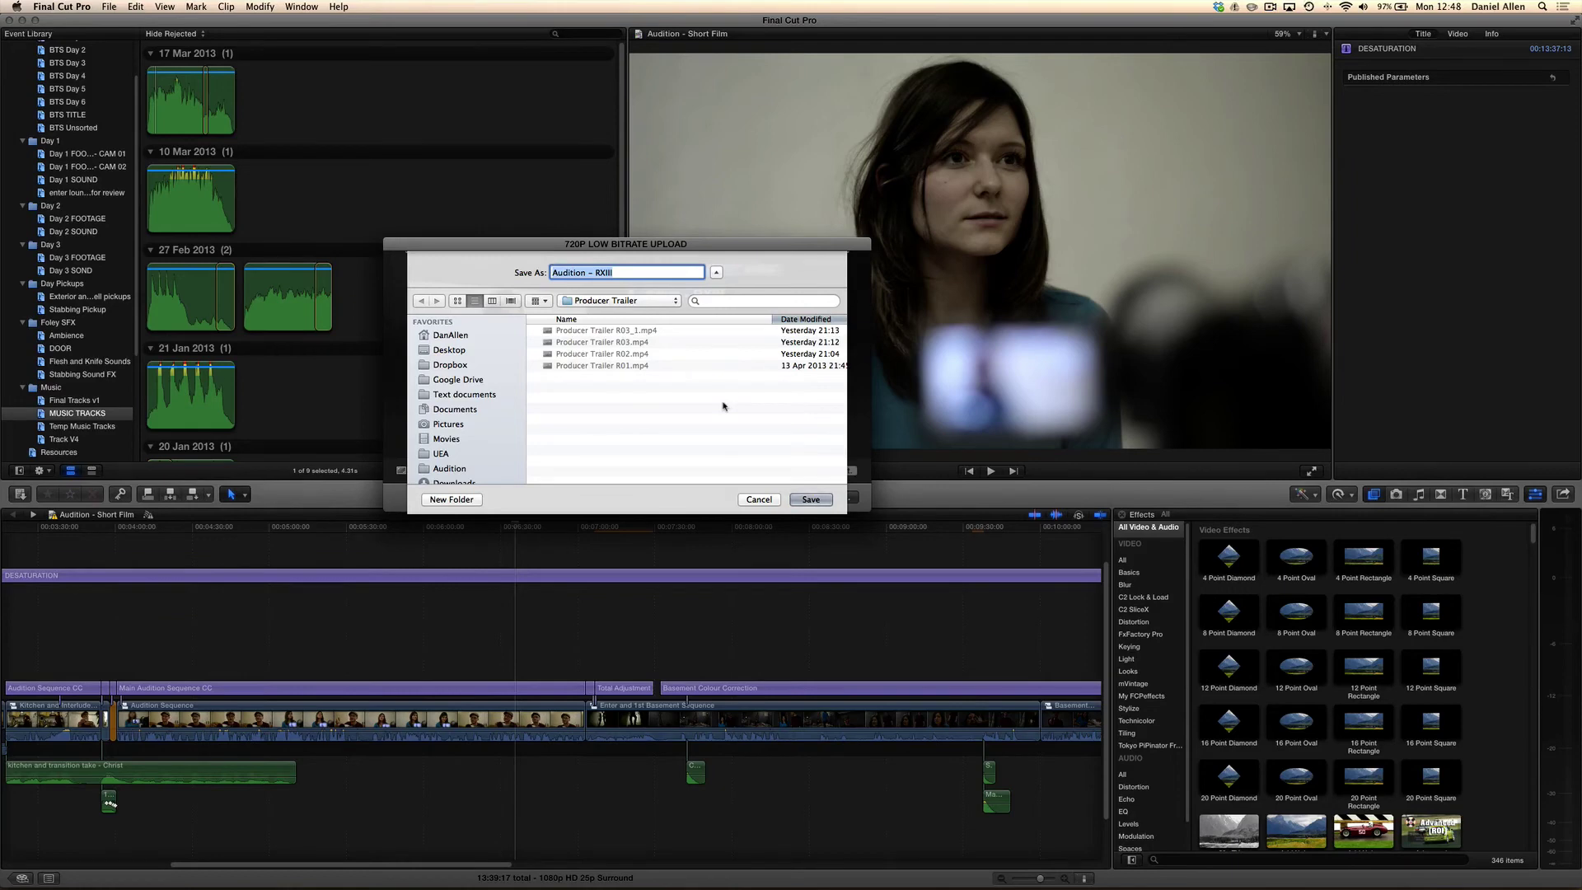
Save the export to Producer Trailer and check its encoding progress in Background Tasks
click(814, 500)
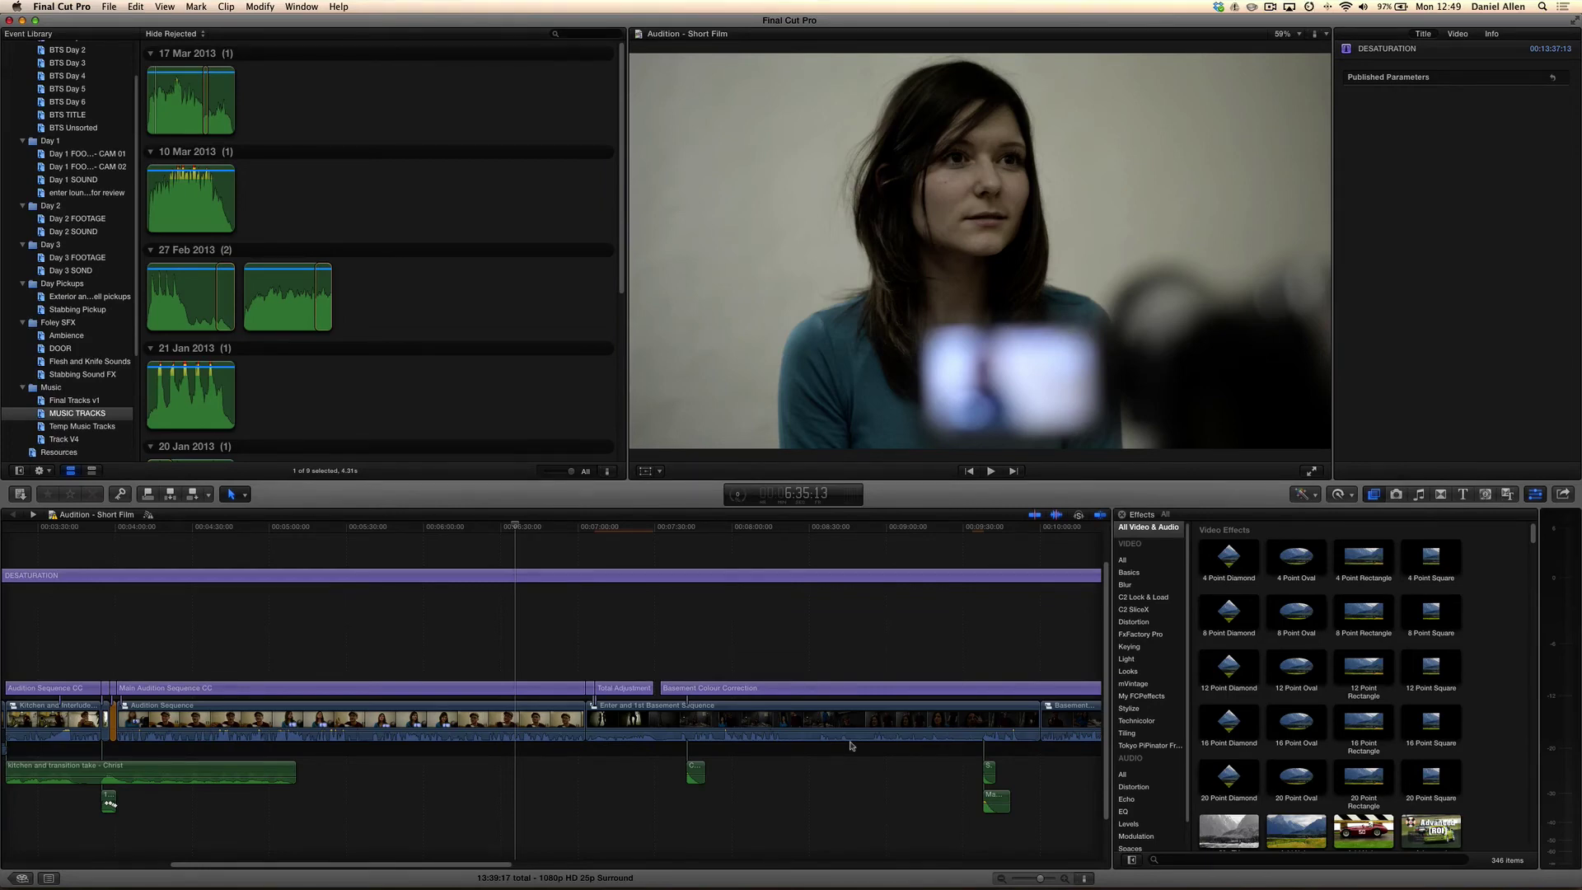
key(super+9)
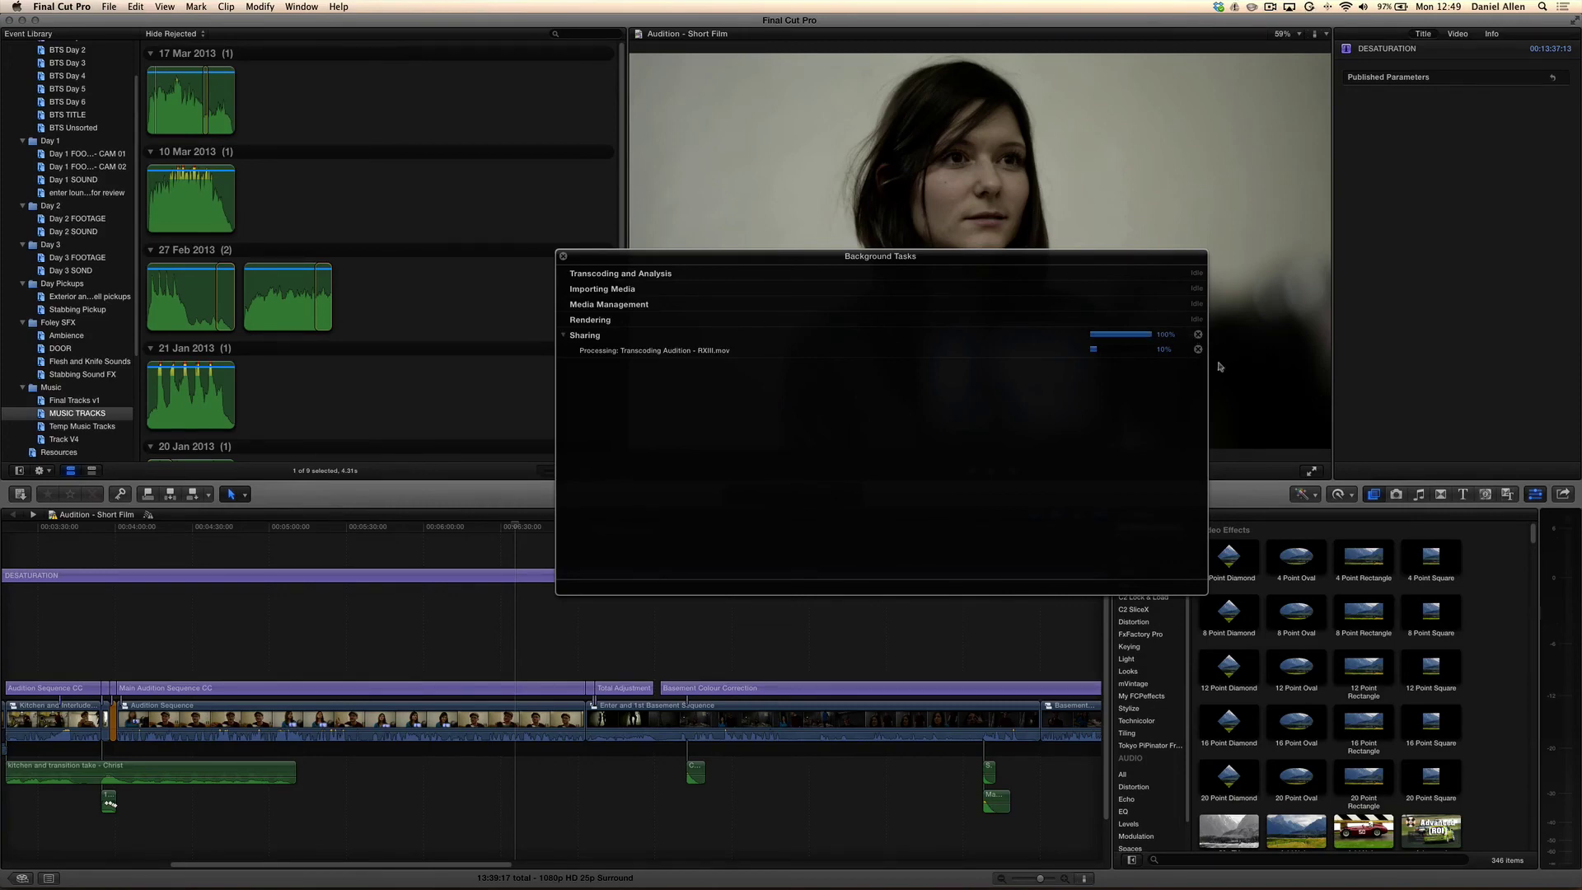
click(562, 256)
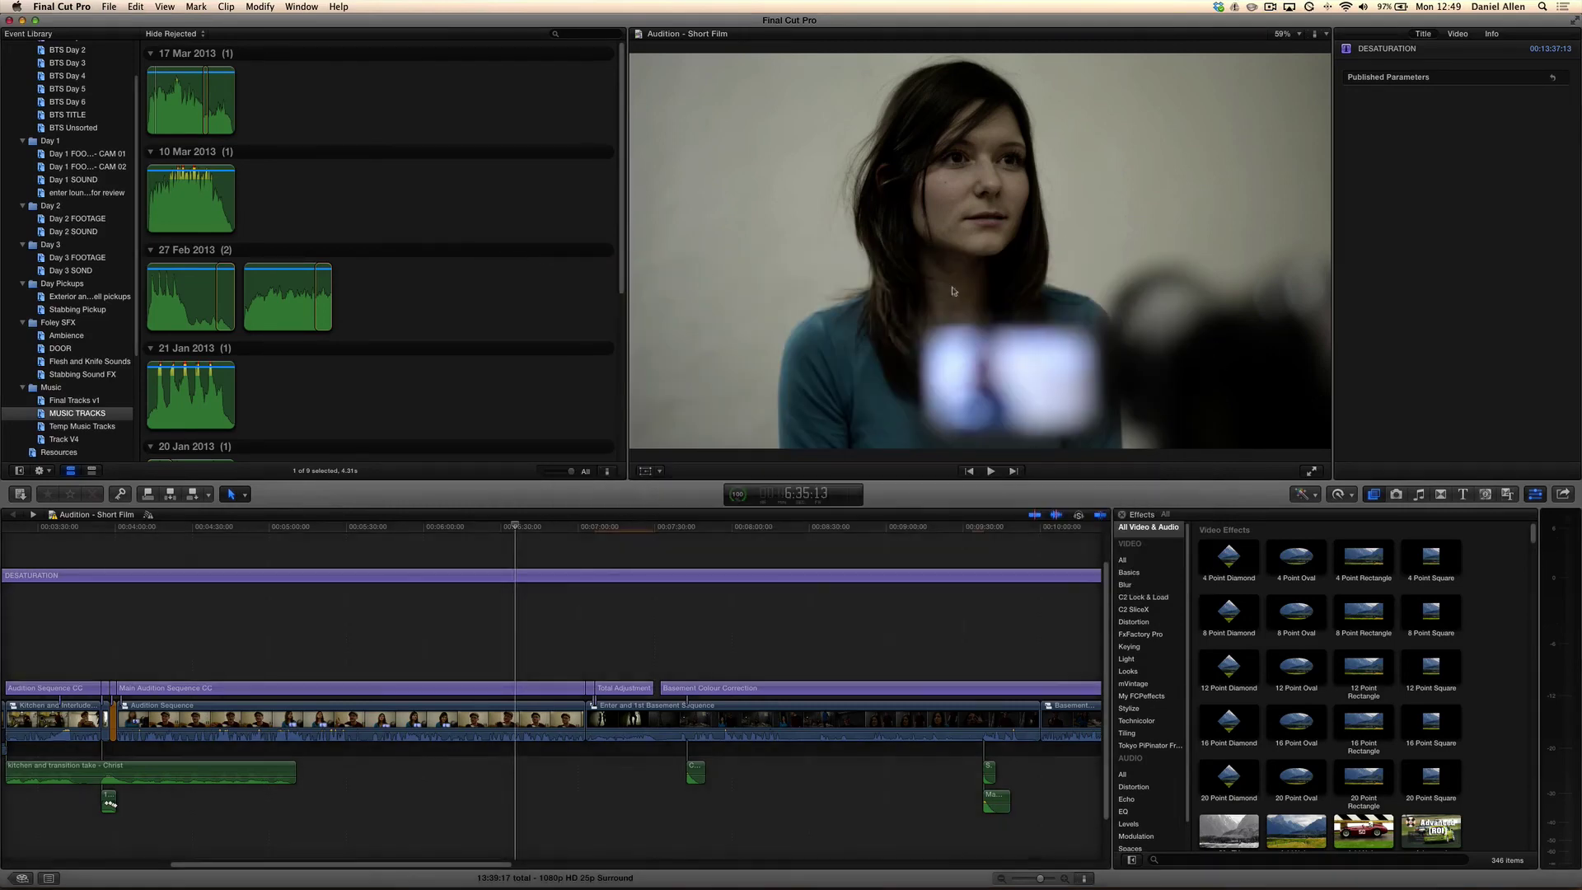